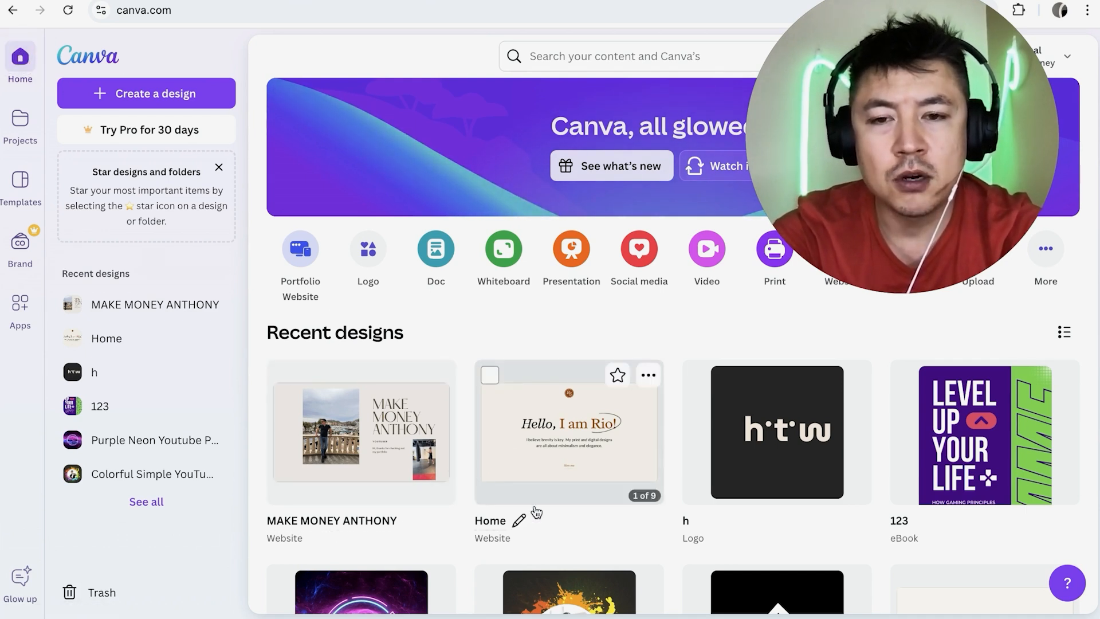
Search for "ugc portfolio" and show all matching Canva templates.
click(557, 56)
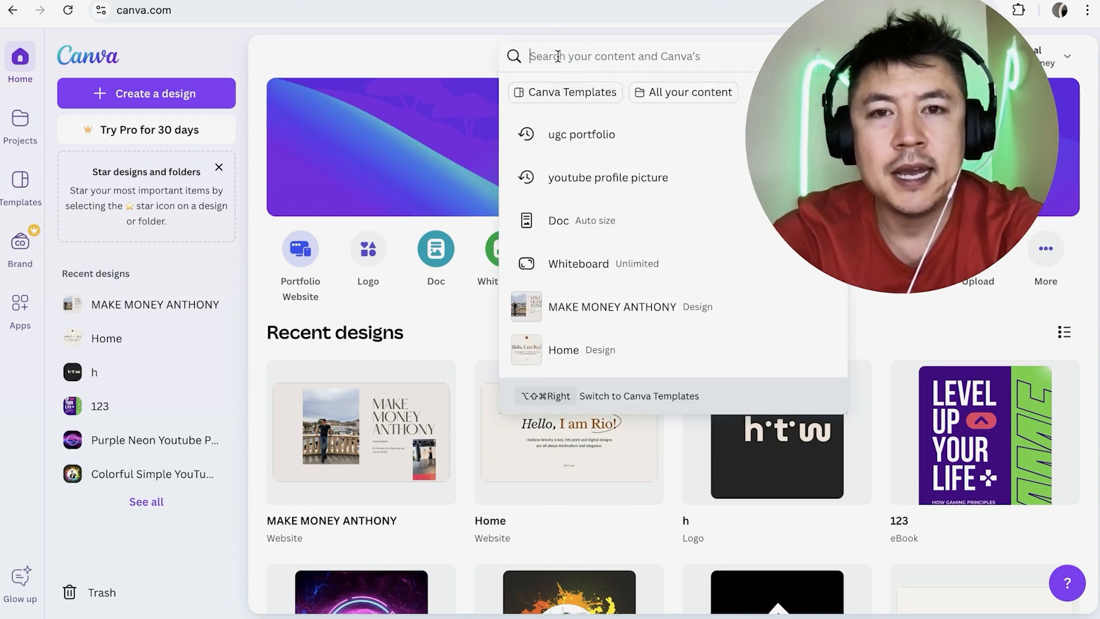
click(596, 138)
scroll(840, 290, down, 3)
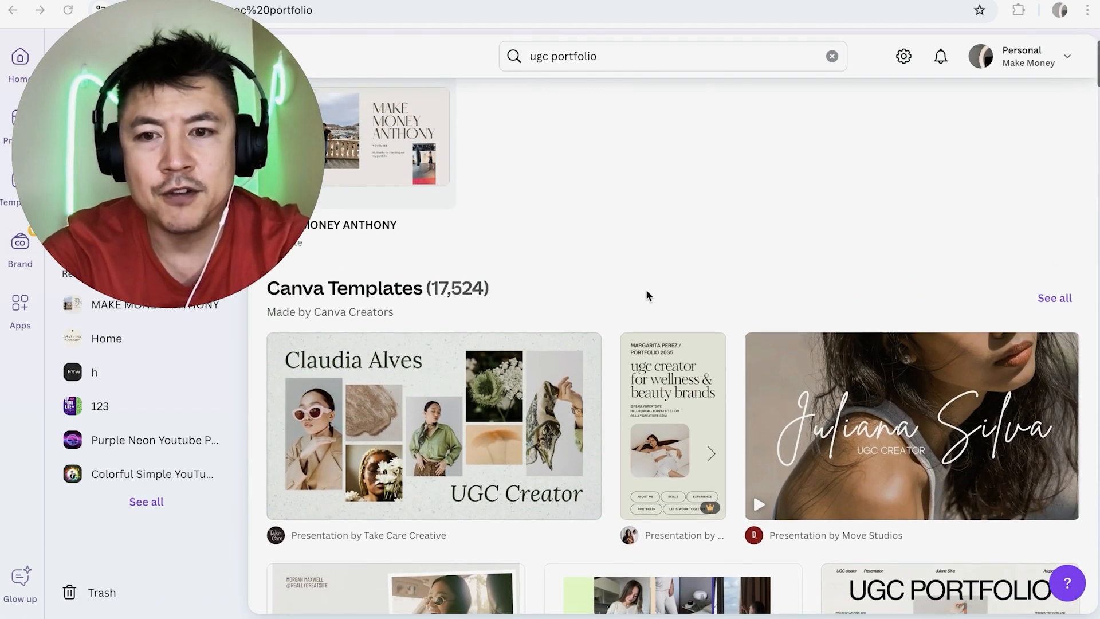
scroll(646, 291, down, 1)
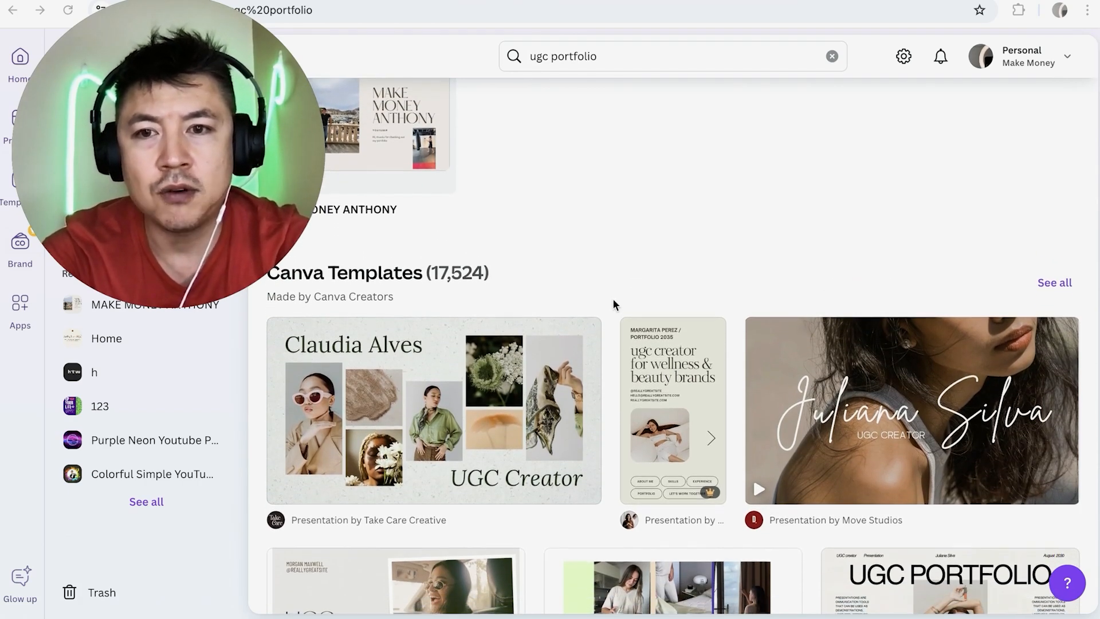
scroll(614, 300, down, 2)
scroll(652, 183, up, 2)
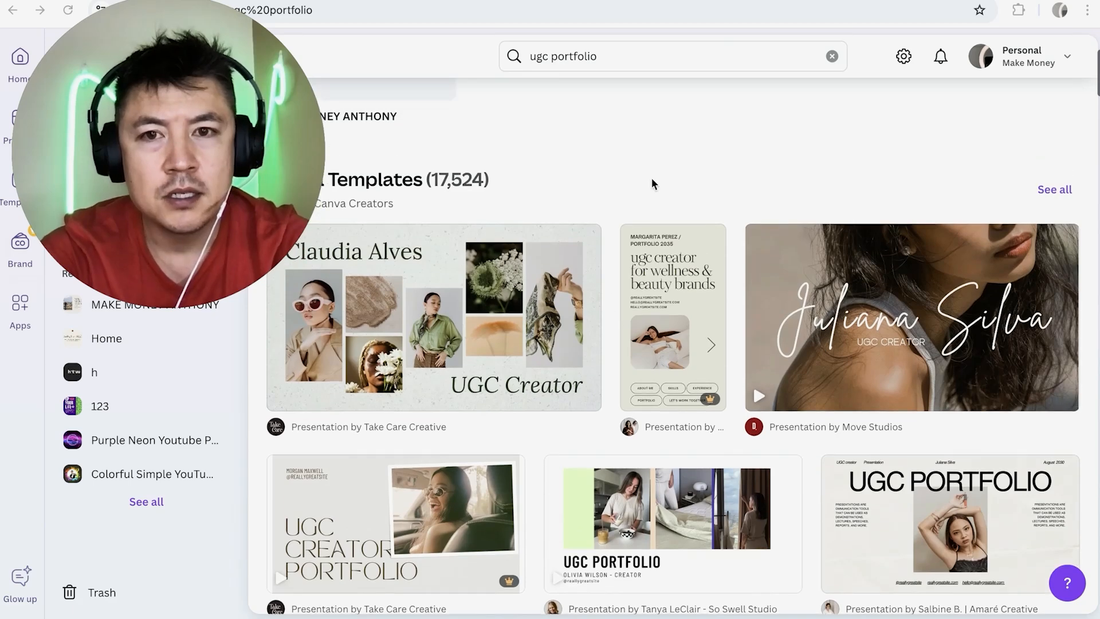
click(1053, 193)
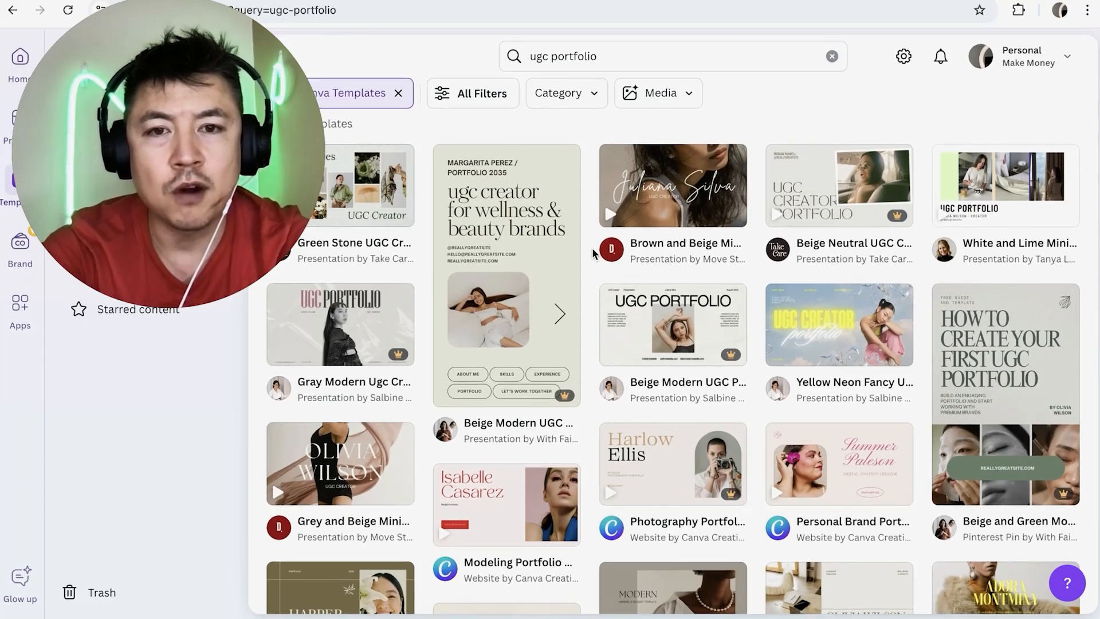
Look through the UGC portfolio template results to compare the available designs.
scroll(596, 276, down, 3)
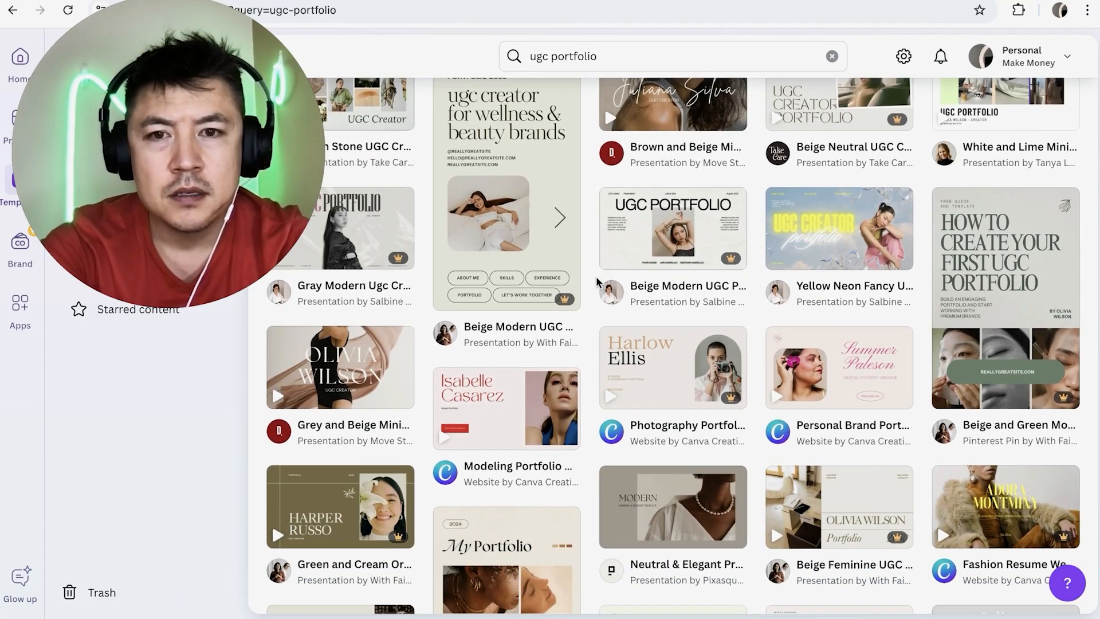
scroll(596, 281, up, 3)
scroll(596, 281, down, 8)
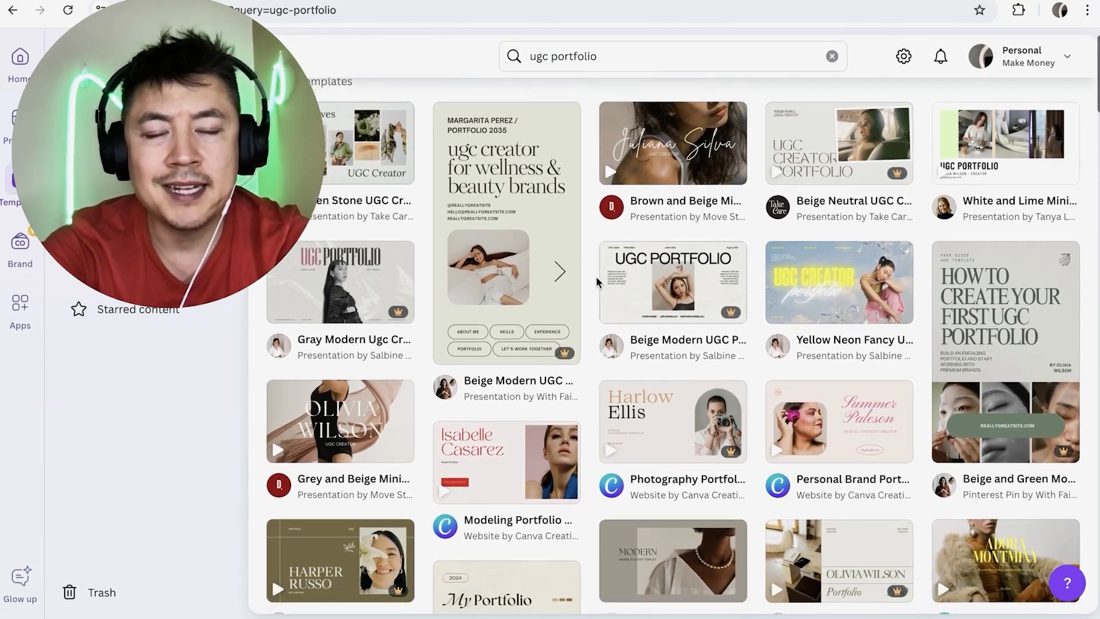
scroll(596, 276, up, 4)
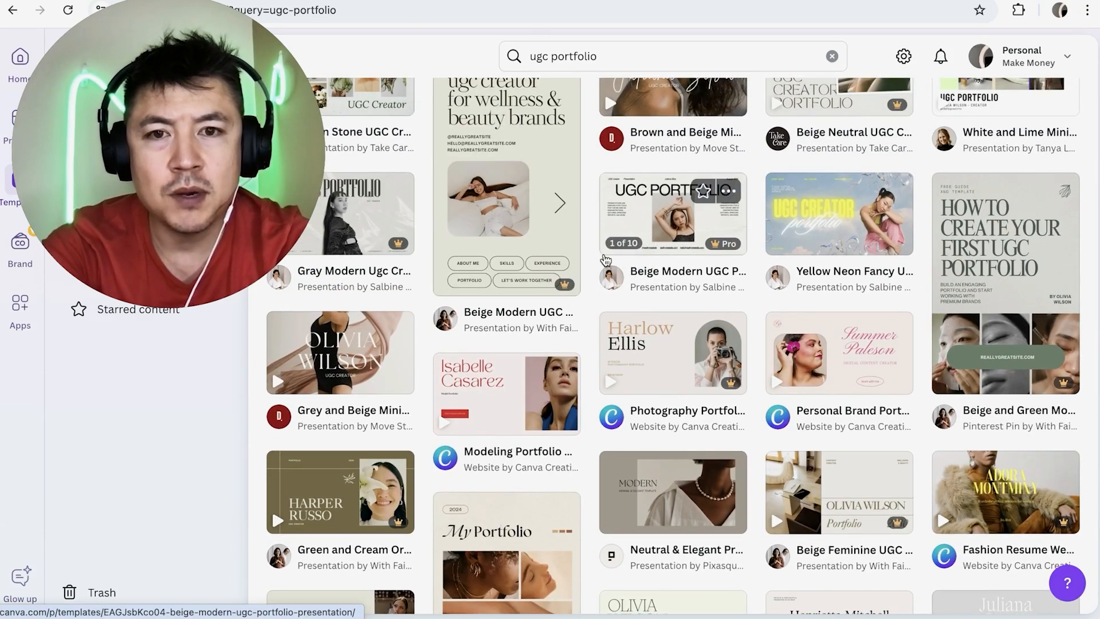
scroll(531, 196, up, 2)
scroll(566, 347, up, 2)
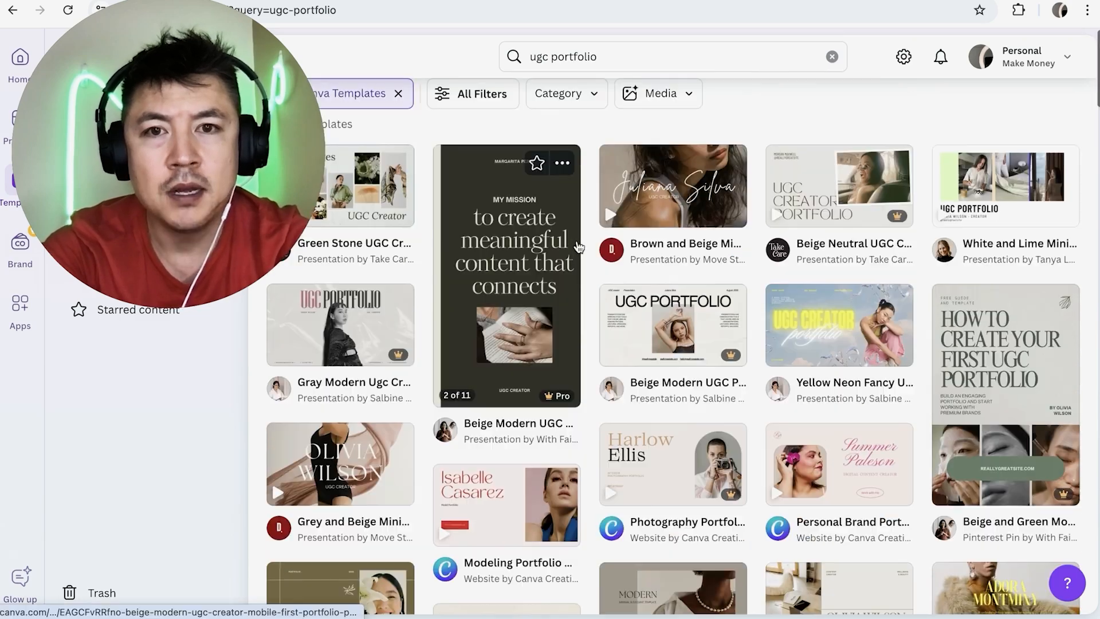
scroll(758, 325, down, 2)
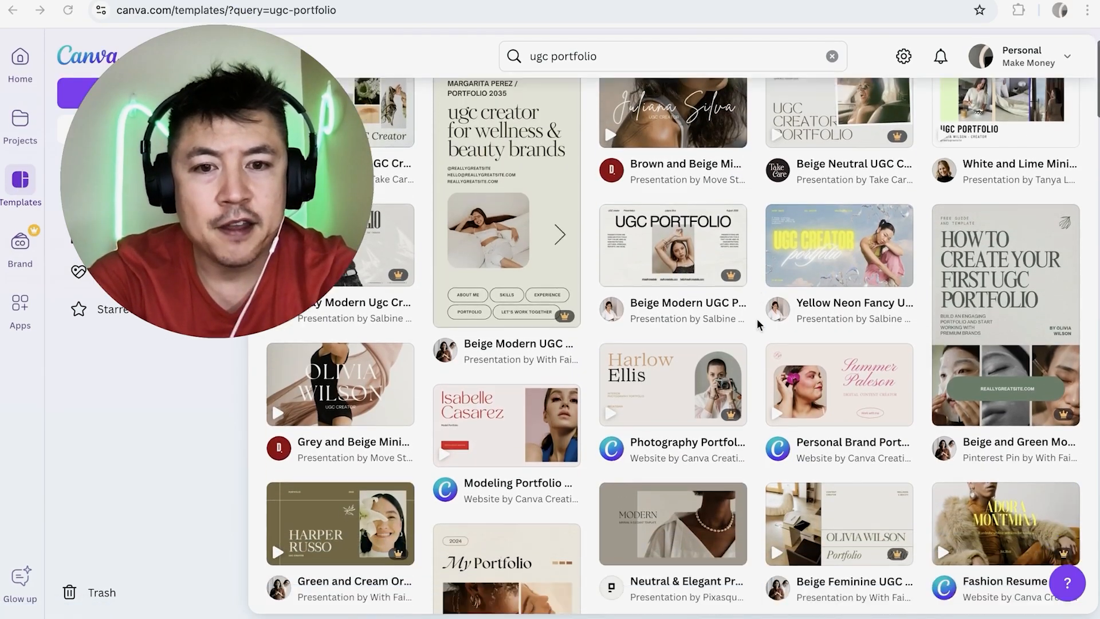
scroll(758, 324, up, 2)
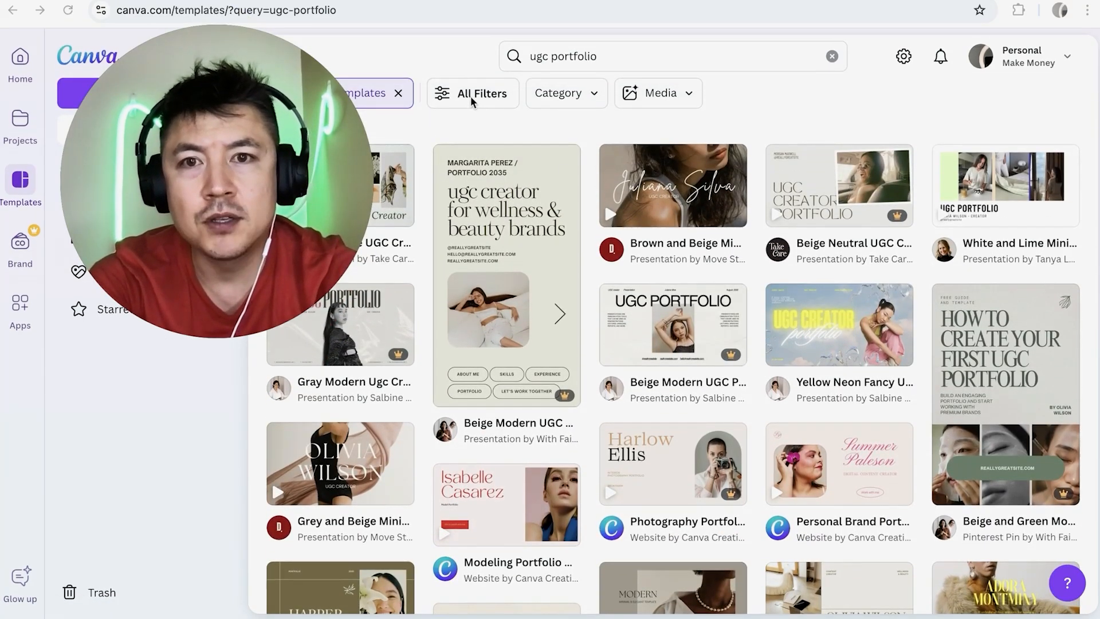
Filter the UGC portfolio templates by price to Free and apply the filter.
click(475, 96)
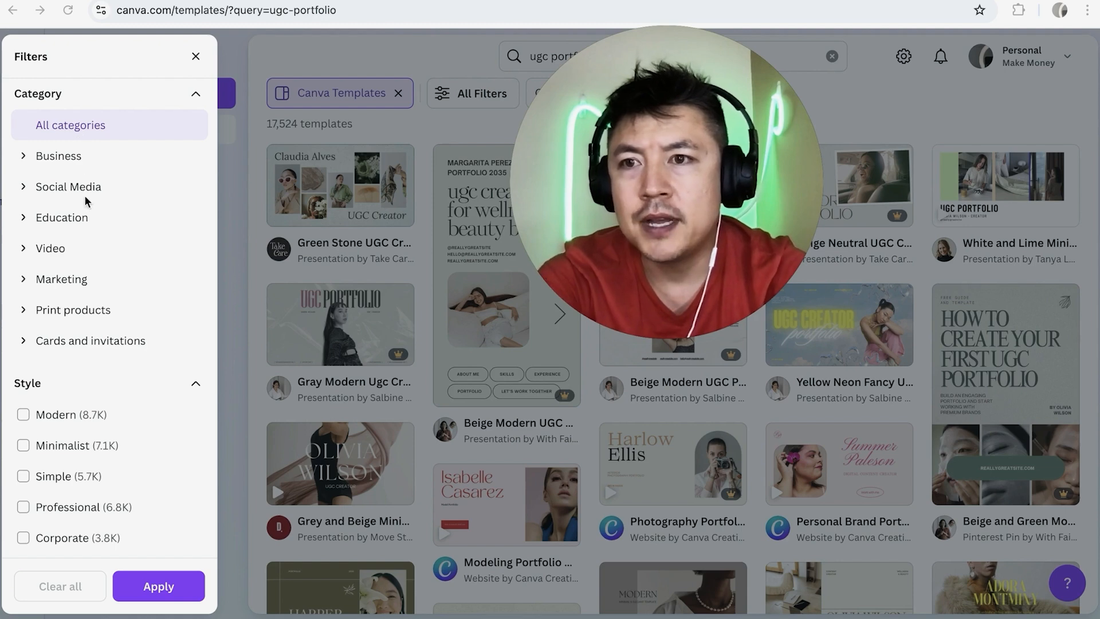
scroll(86, 201, down, 15)
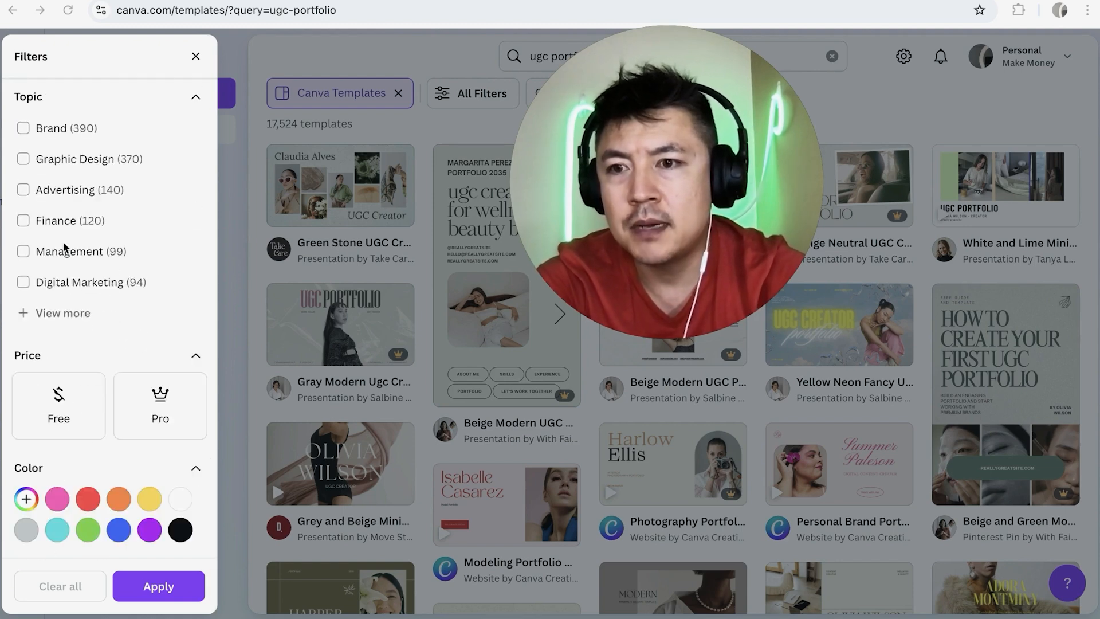
click(54, 410)
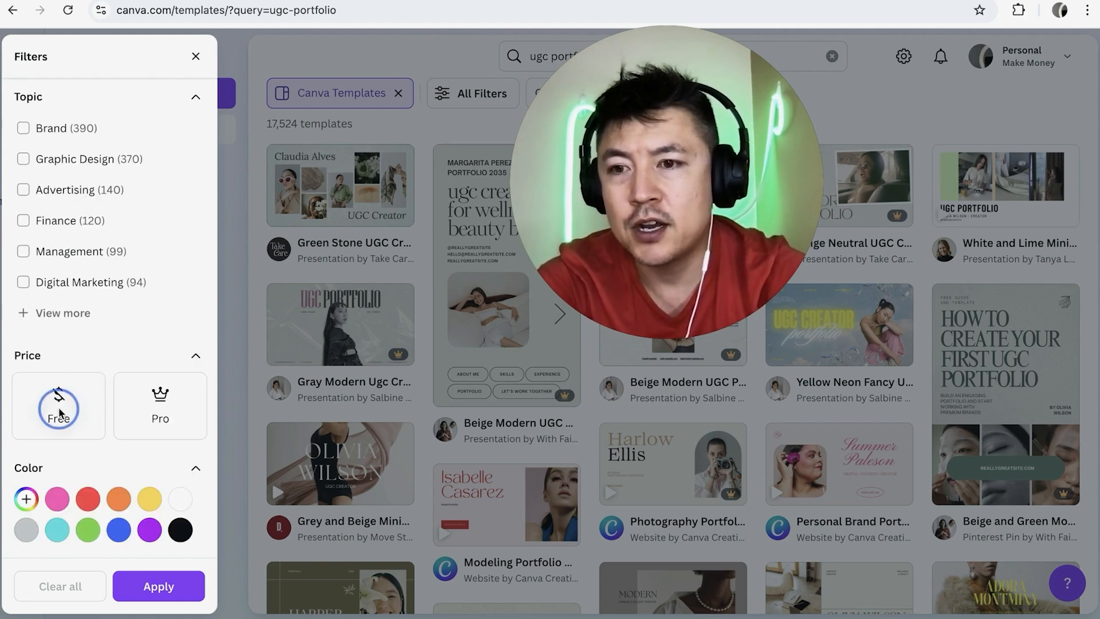
click(158, 587)
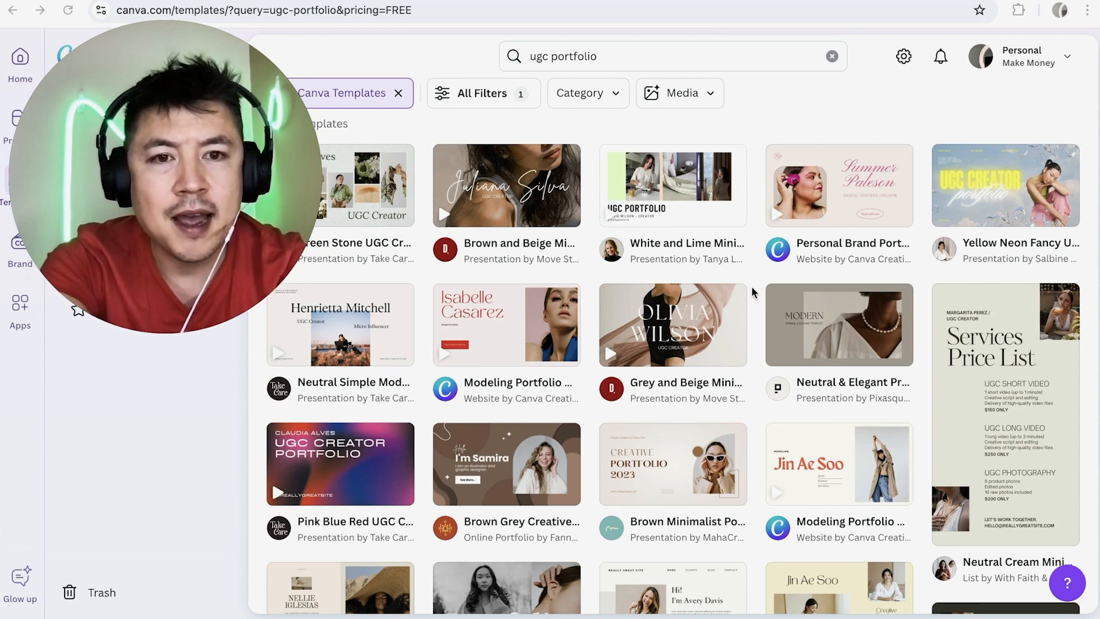
Browse the free templates and open the Yellow Neon Fancy UGC Creator Portfolio Presentation.
scroll(756, 292, down, 1)
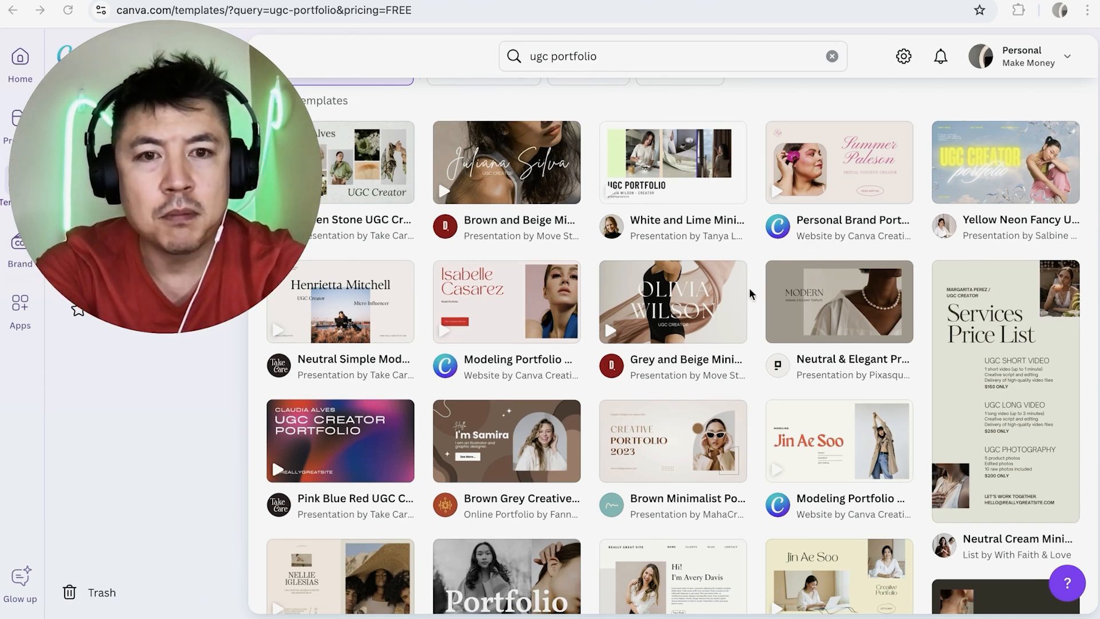
scroll(725, 318, down, 3)
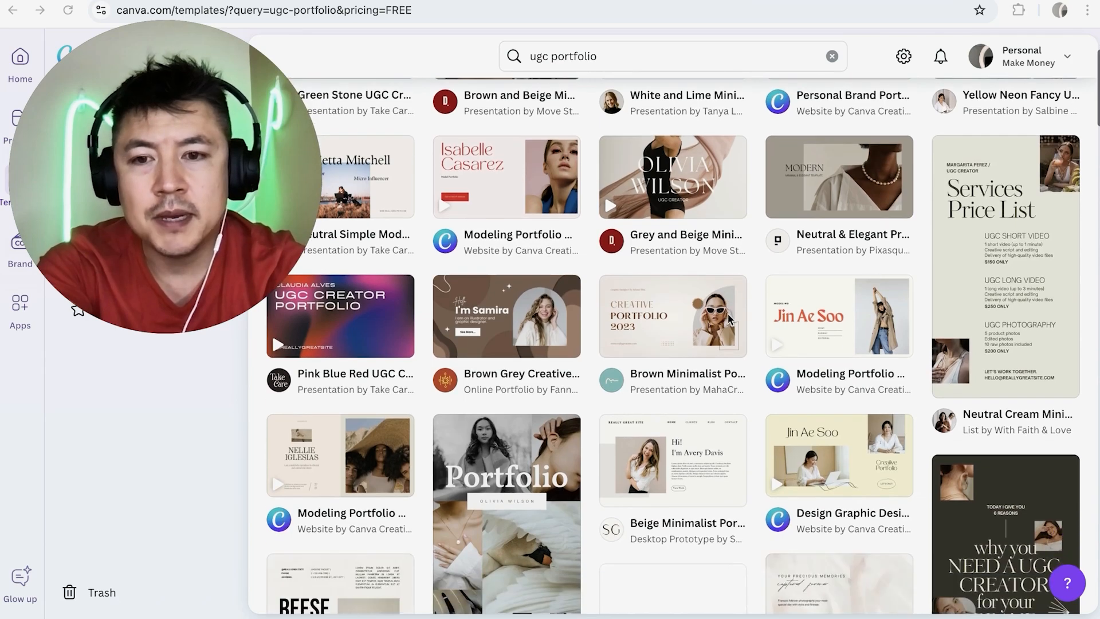
scroll(729, 318, down, 3)
scroll(729, 318, up, 2)
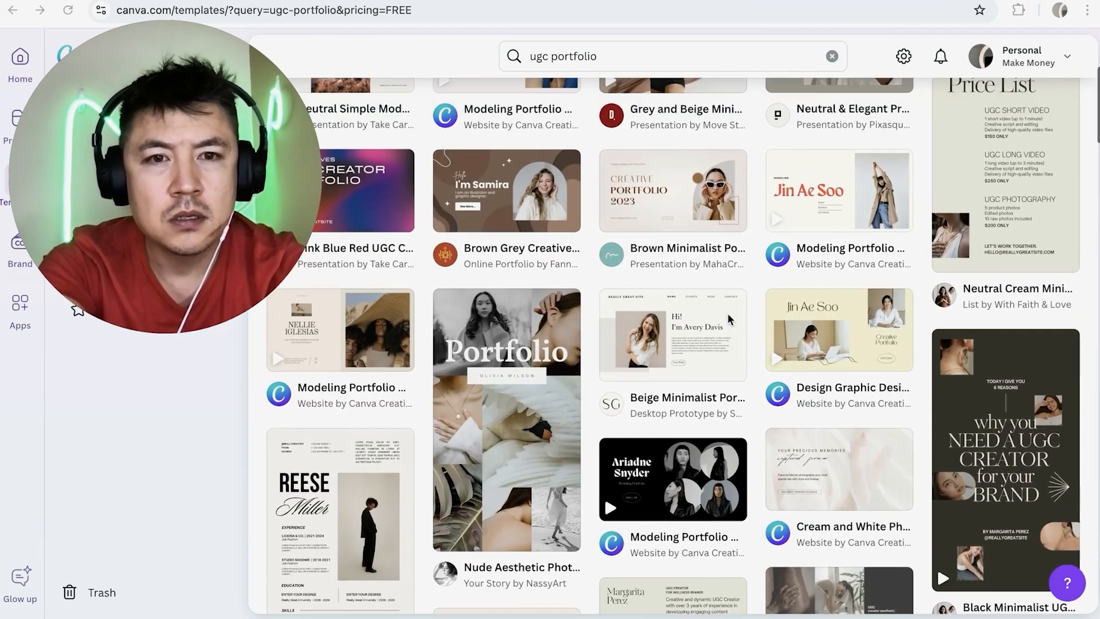
scroll(728, 314, up, 5)
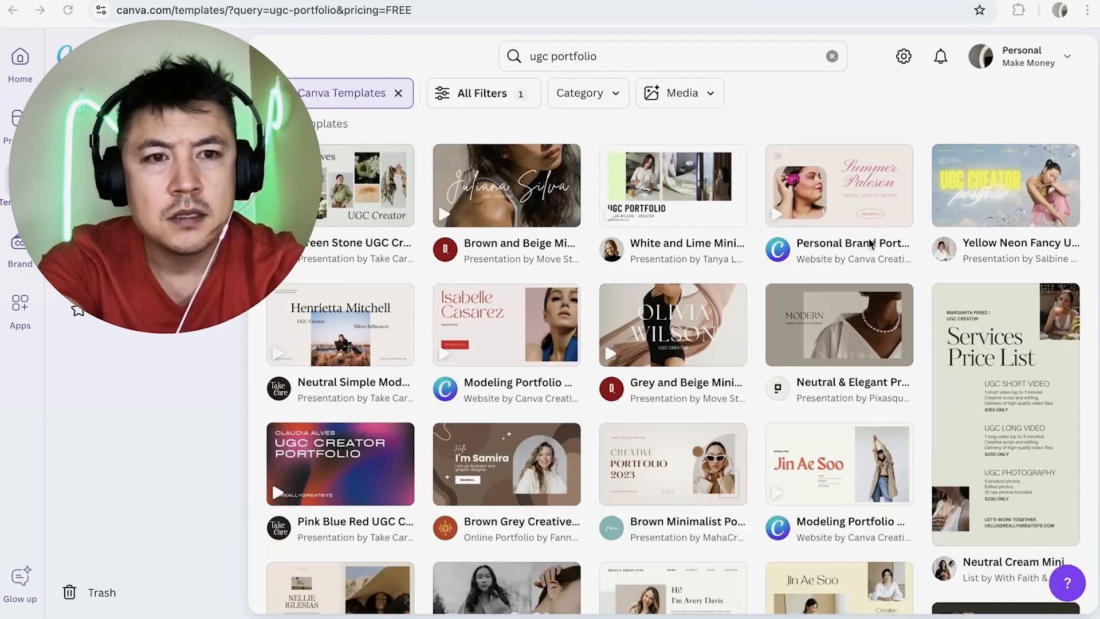
click(979, 183)
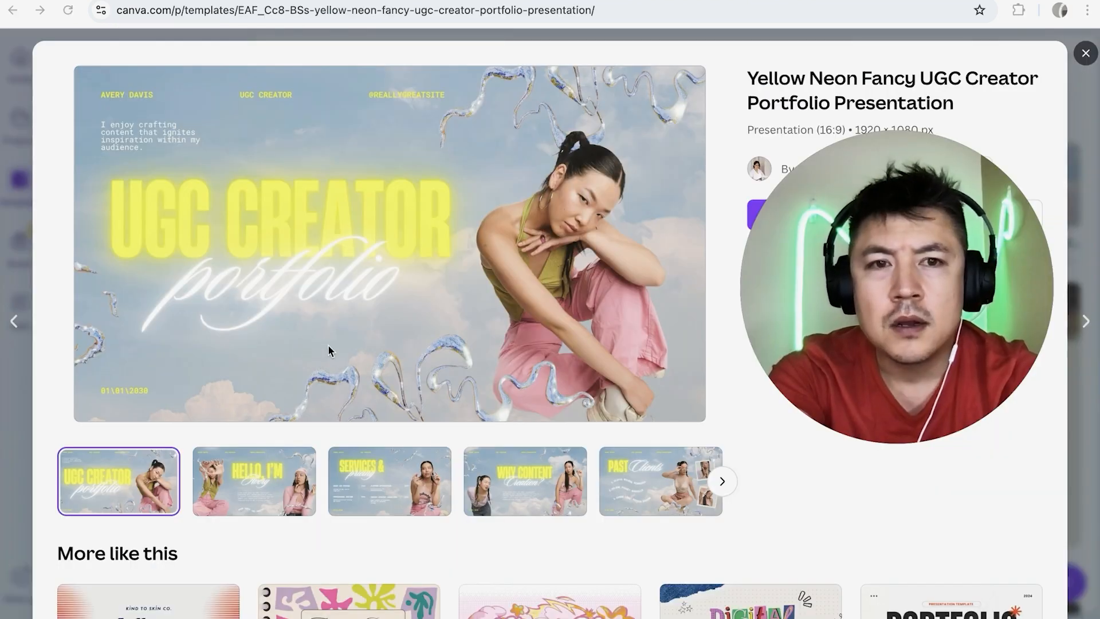
Preview several pages of the Yellow Neon template and open it for customizing.
click(250, 484)
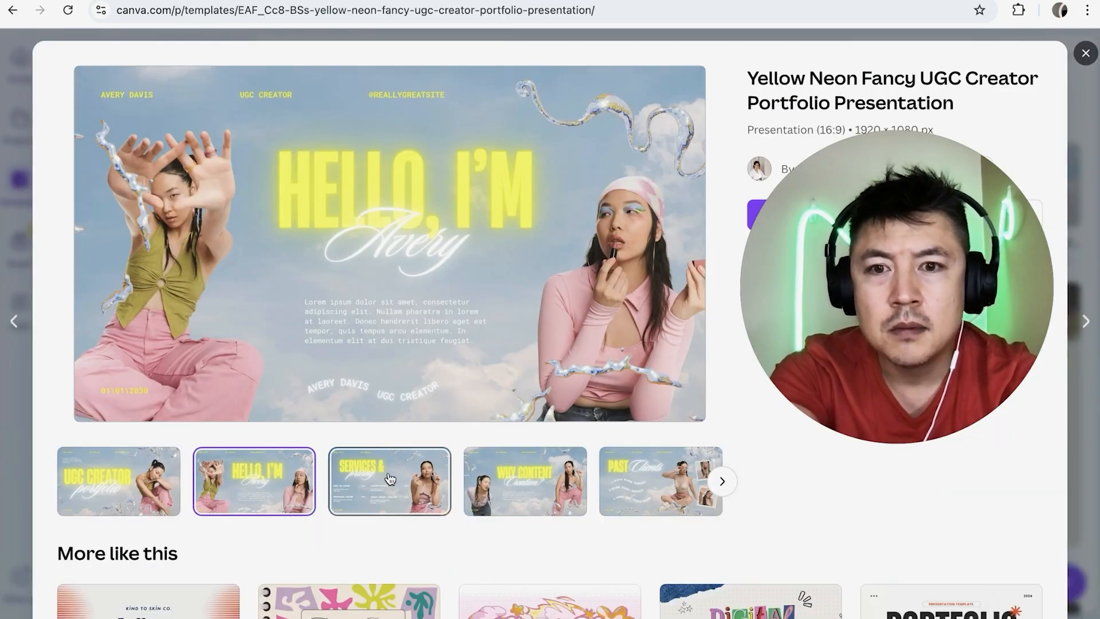
click(525, 481)
click(660, 481)
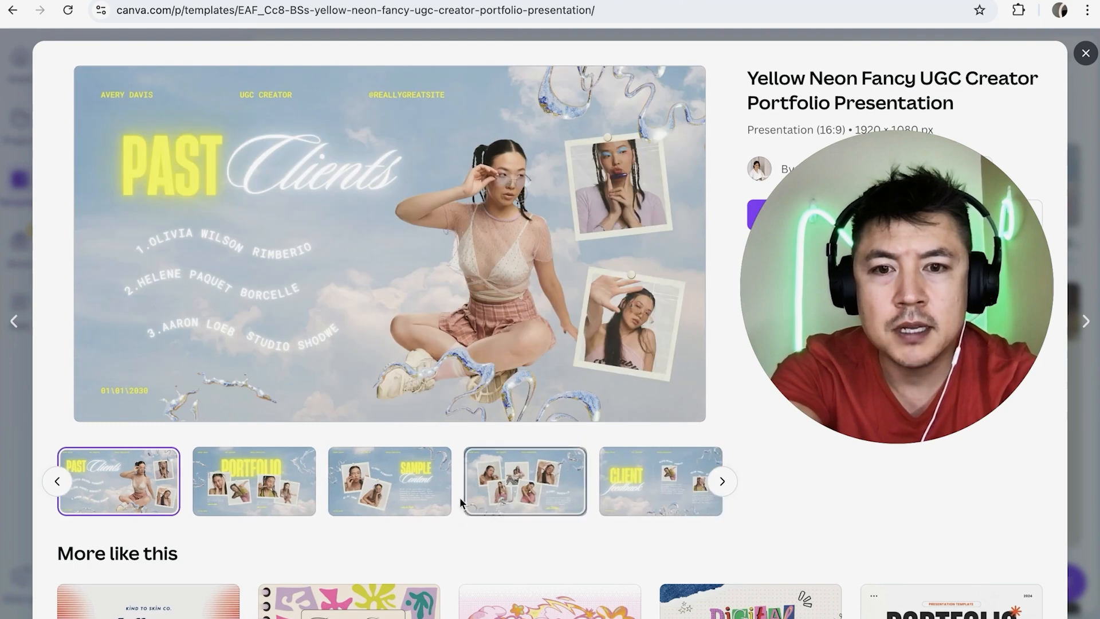
click(468, 497)
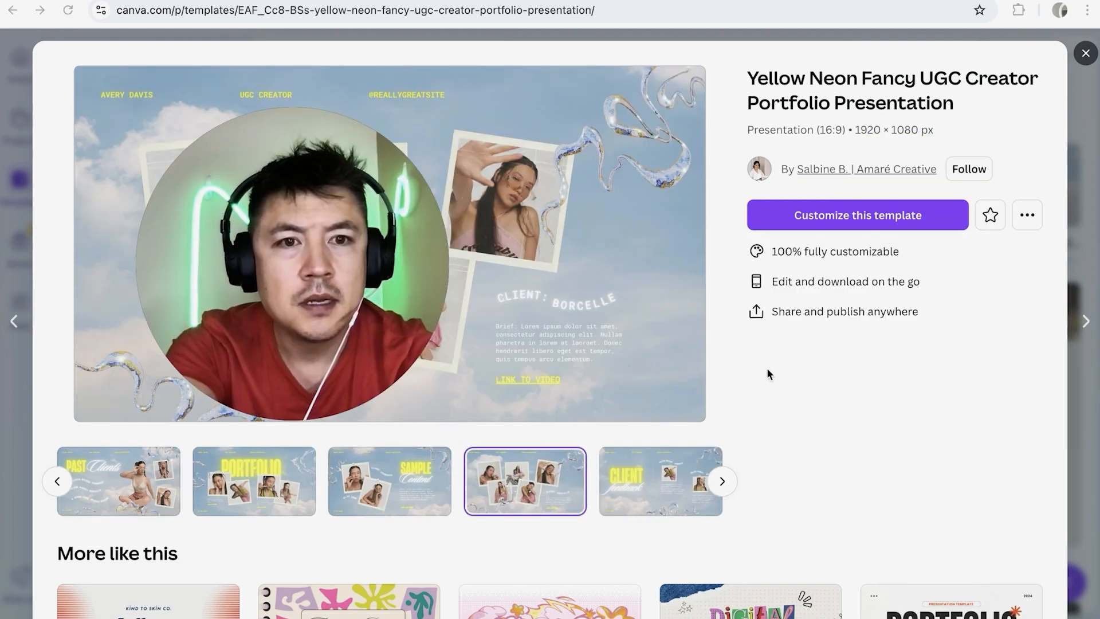
click(799, 218)
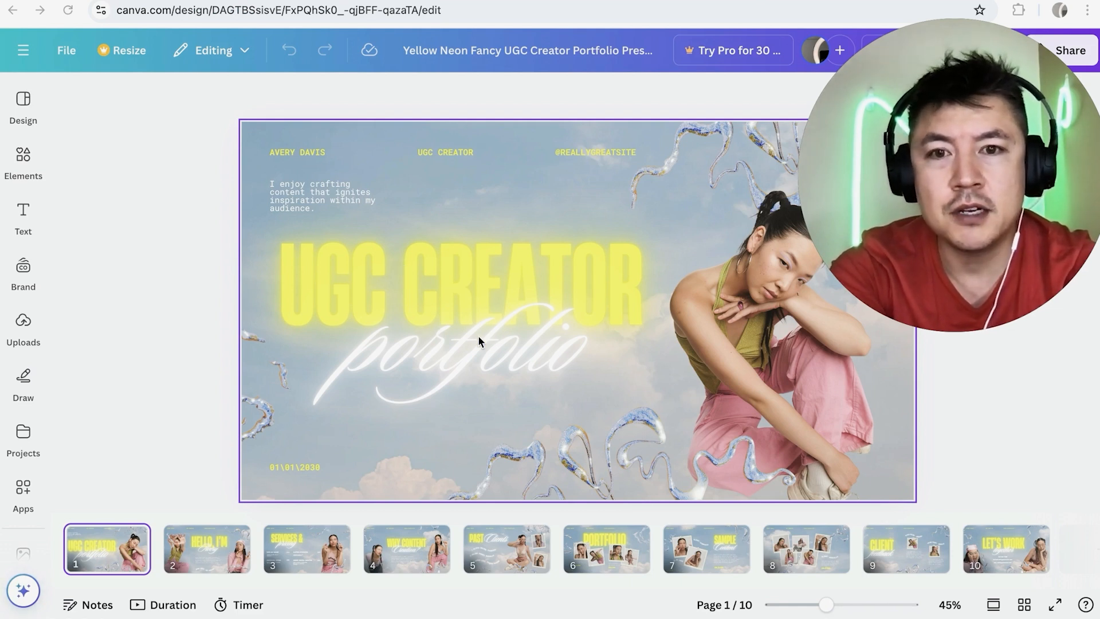
click(566, 308)
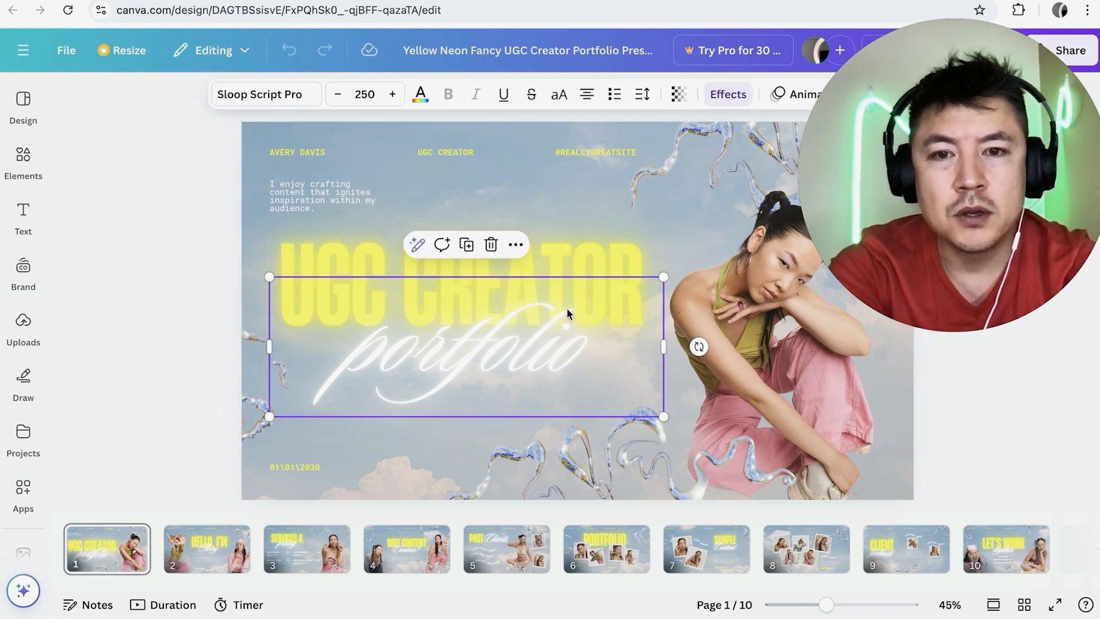
click(717, 320)
click(504, 256)
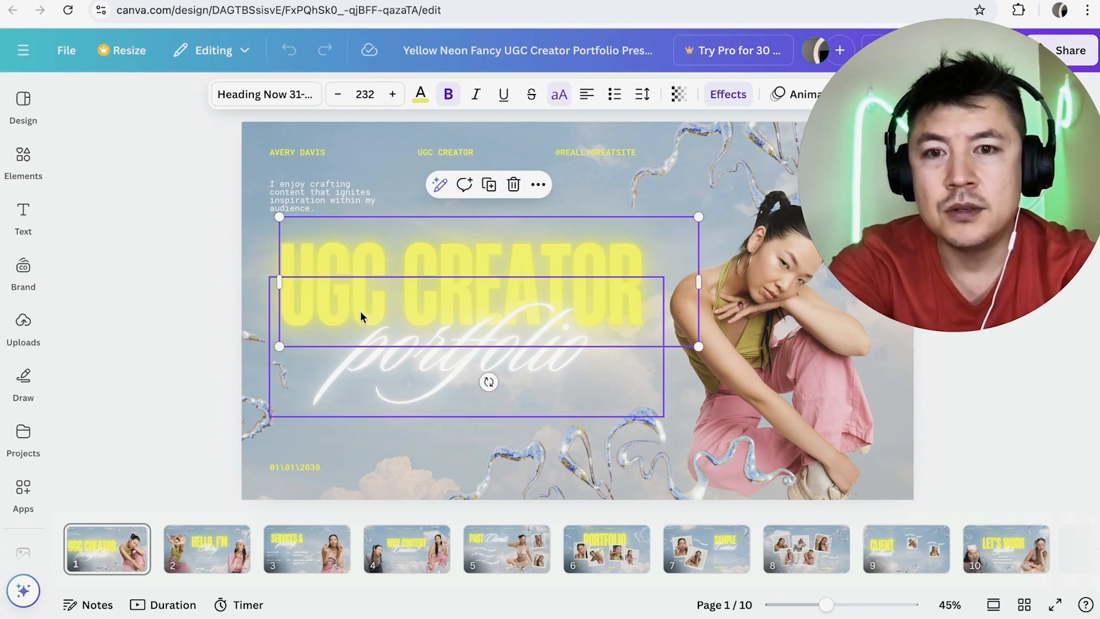
Replace the small introductory text on page 1 with a greeting that gives the creator's first name and ends with "Nice To Meet You!".
click(309, 195)
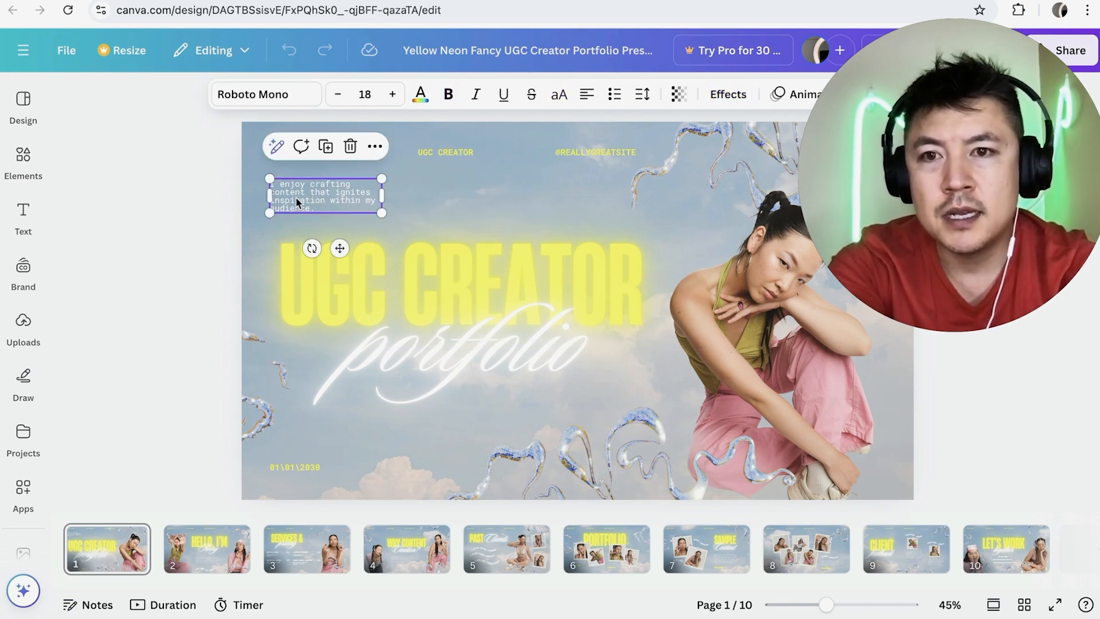
double_click(307, 199)
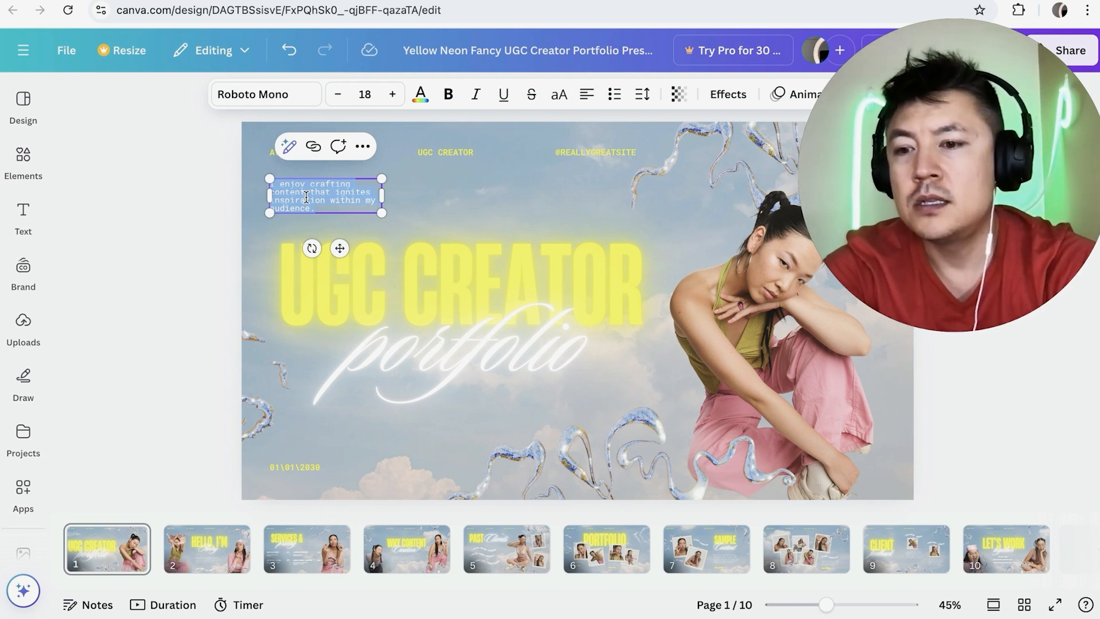
text(Hi My nam)
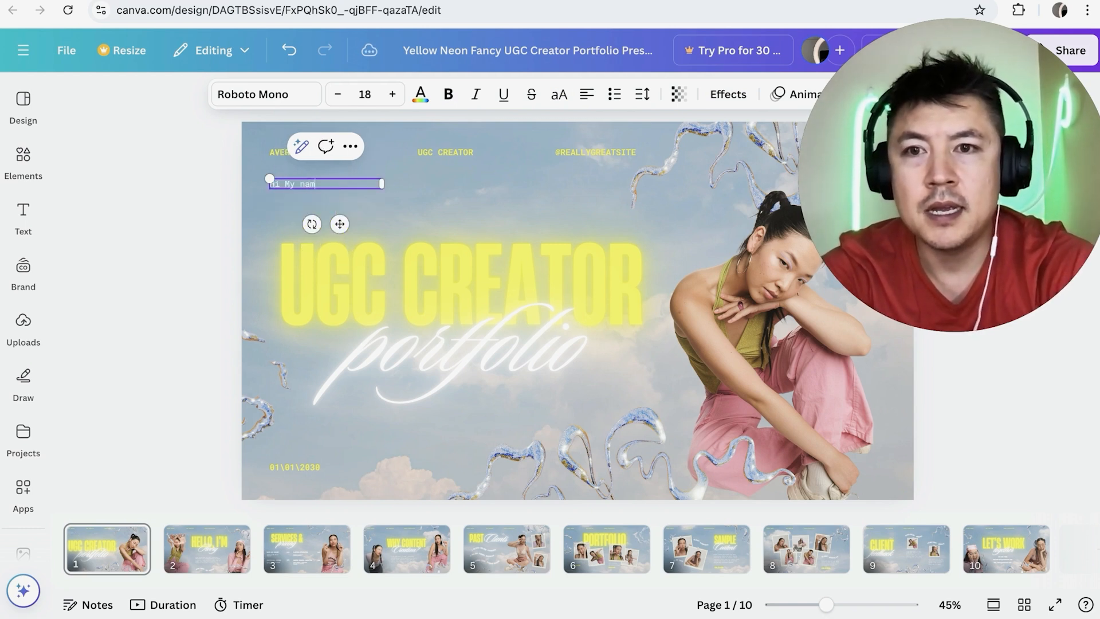
text(e is Anthony Nice To)
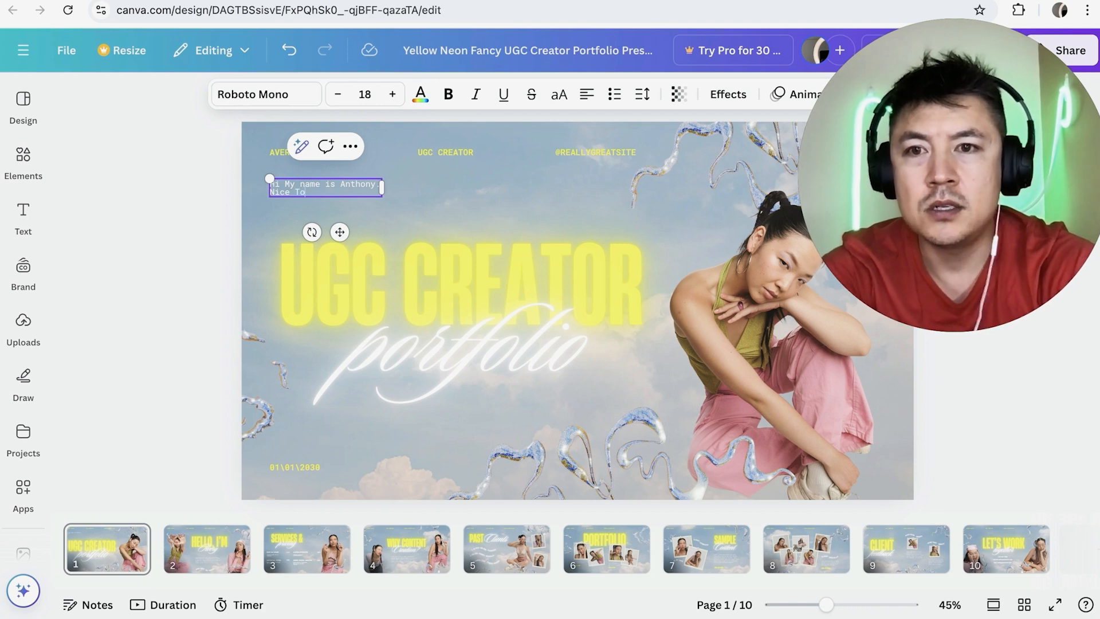
text( Meet You!)
click(507, 189)
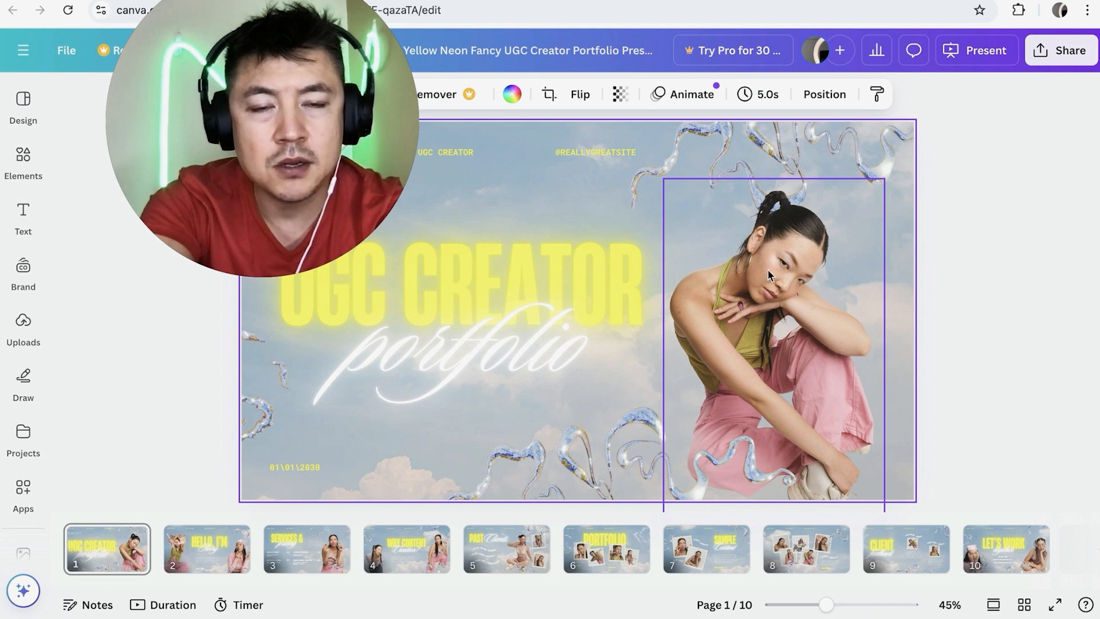
Replace the woman's photo on page 1 with the uploaded photo of the man at the stone balustrade.
click(745, 296)
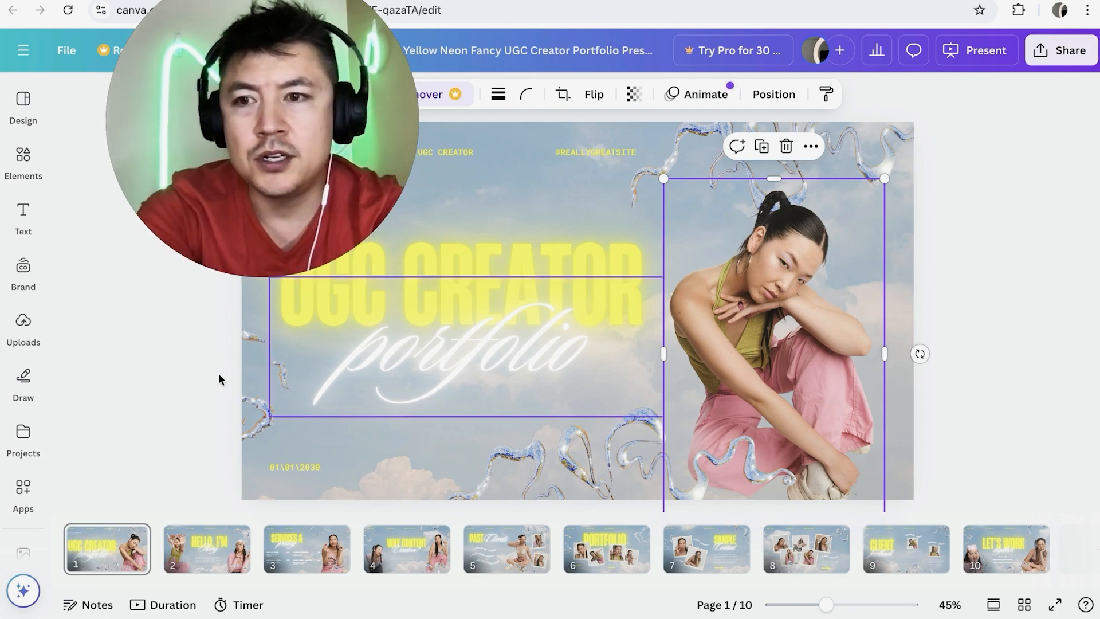
click(38, 314)
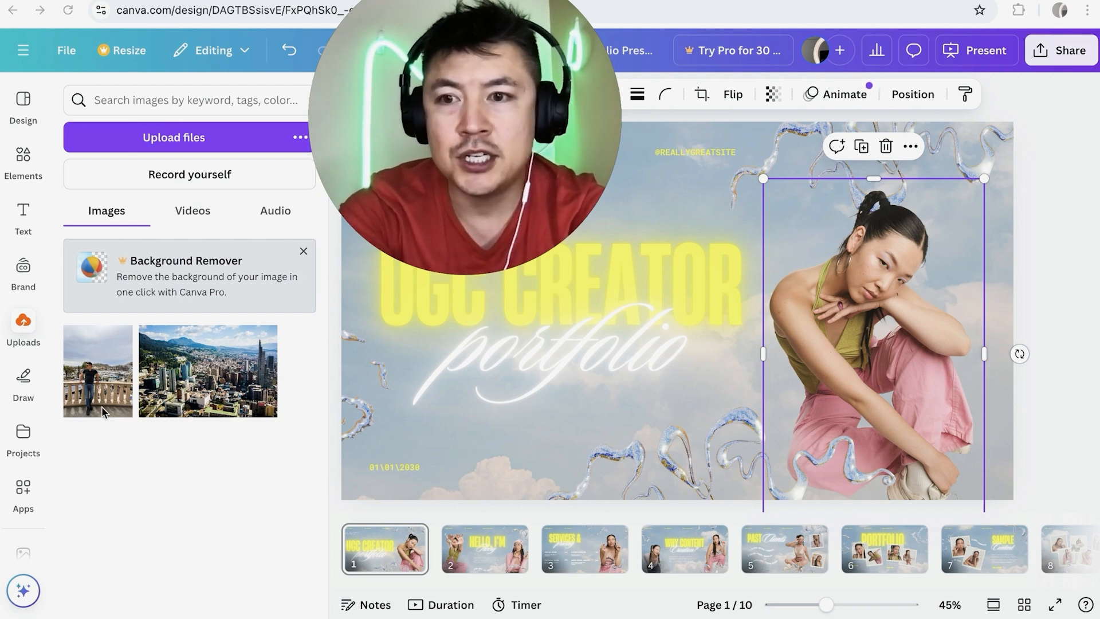
drag(109, 385, 706, 285)
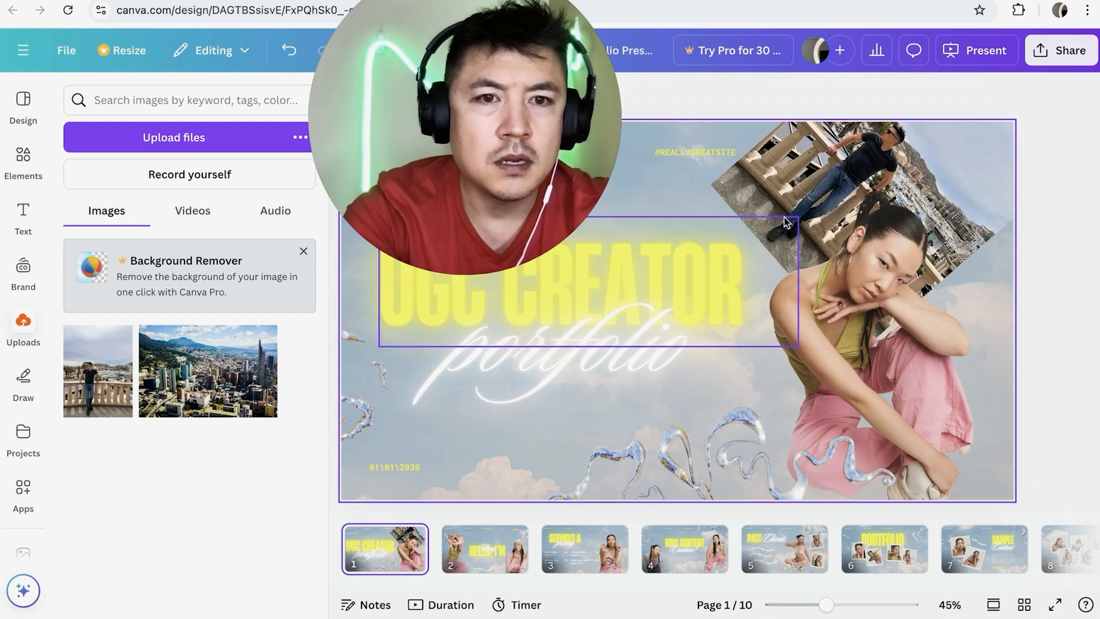
drag(823, 167, 132, 329)
drag(91, 370, 857, 240)
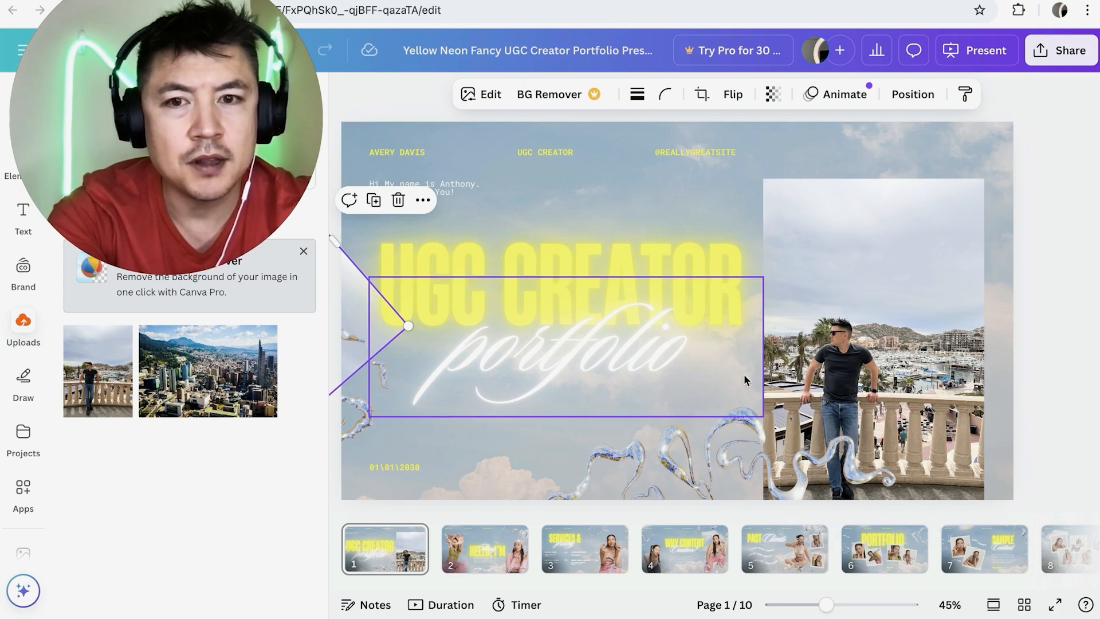
Replace the placeholder name in page 1's header with the creator's brand name.
double_click(554, 353)
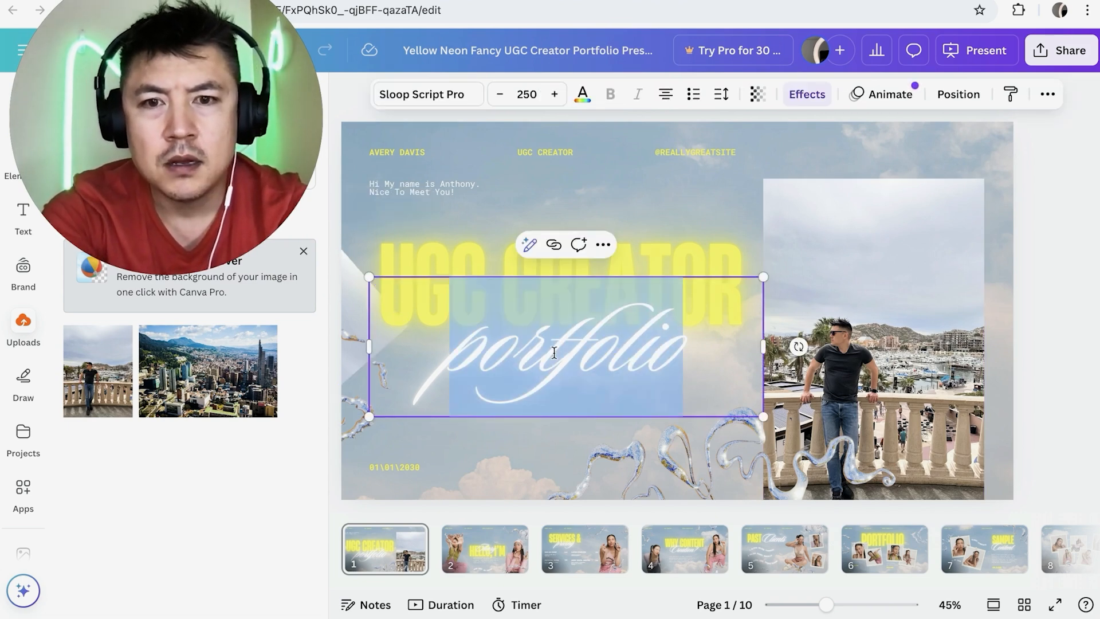
click(689, 245)
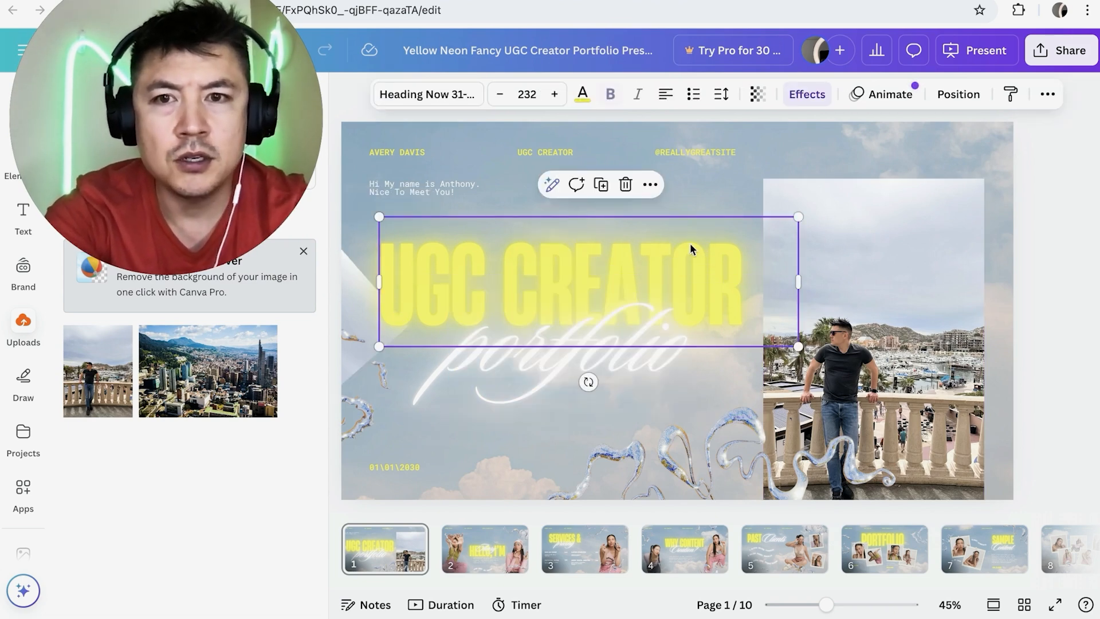
click(394, 153)
click(393, 152)
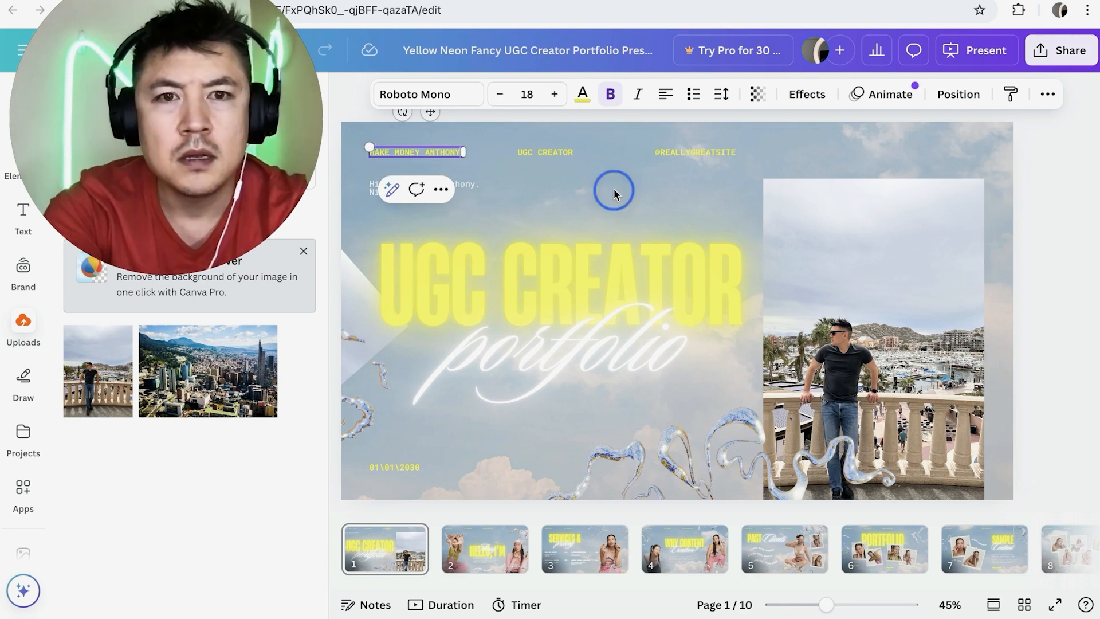
click(614, 188)
Set the yellow date at the foot of page 1 to 01\01\2024.
click(699, 152)
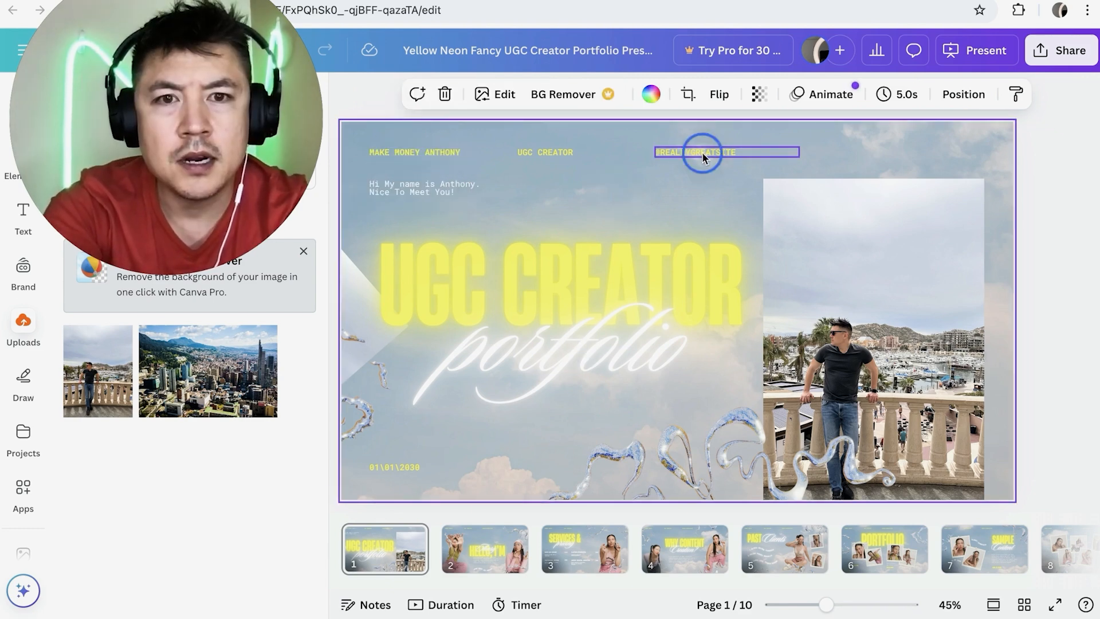
click(697, 152)
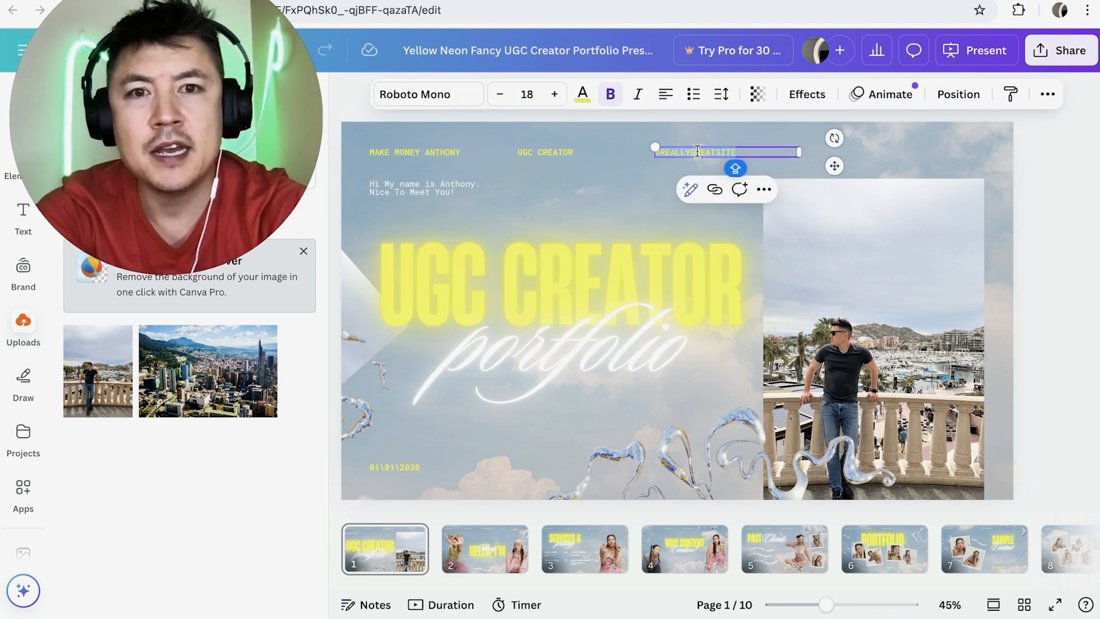
click(577, 230)
click(408, 470)
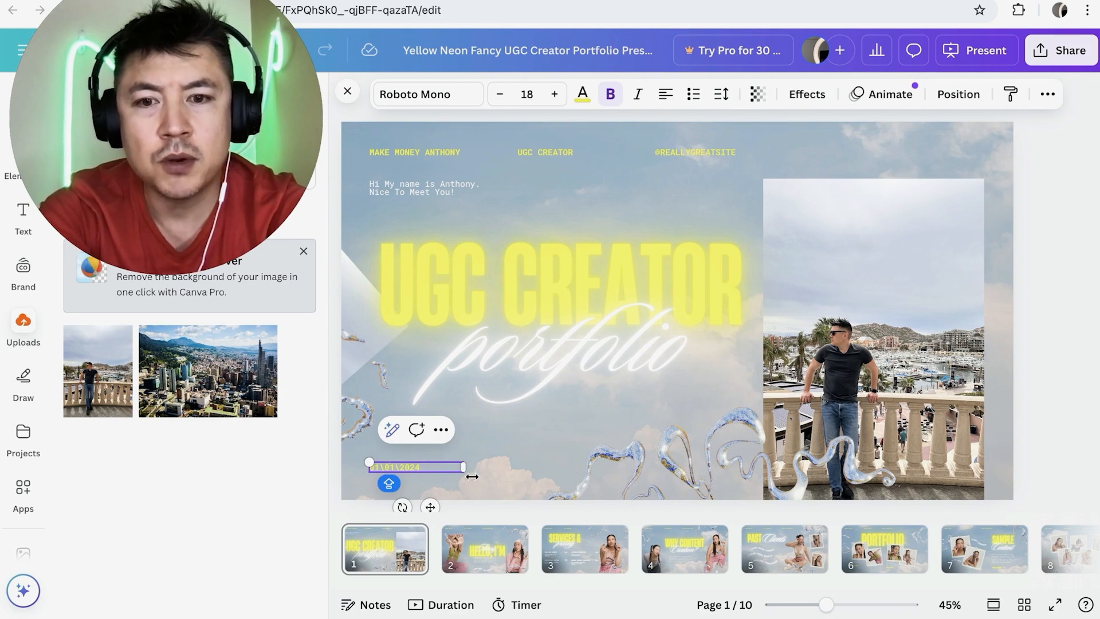
Replace both photos of the woman on page 2 with the uploaded photo of the man at the stone balustrade.
click(486, 569)
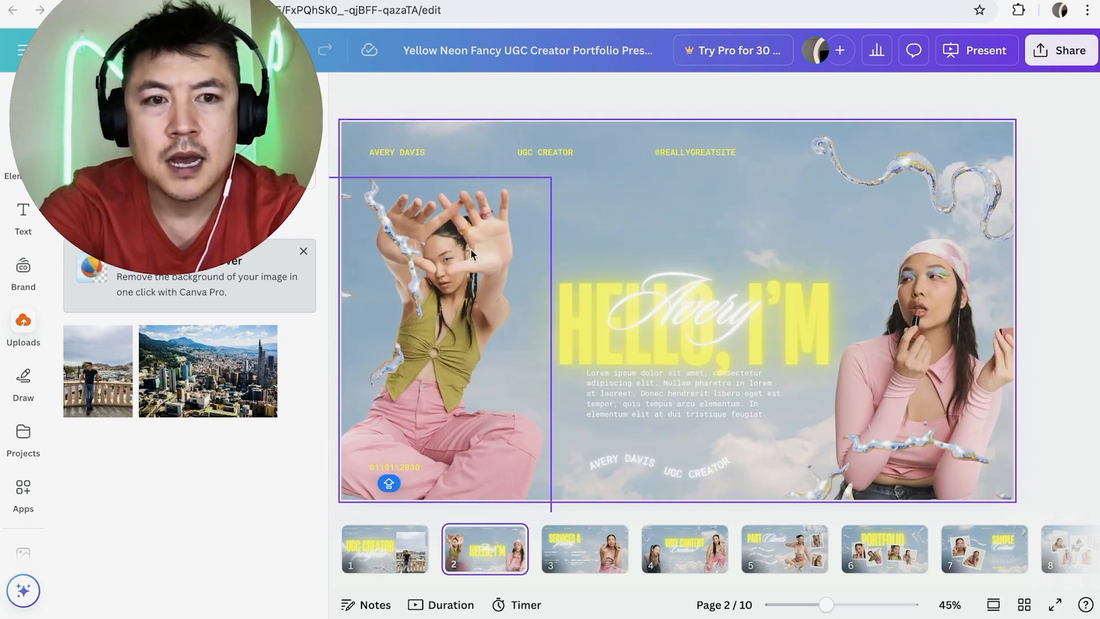
click(887, 327)
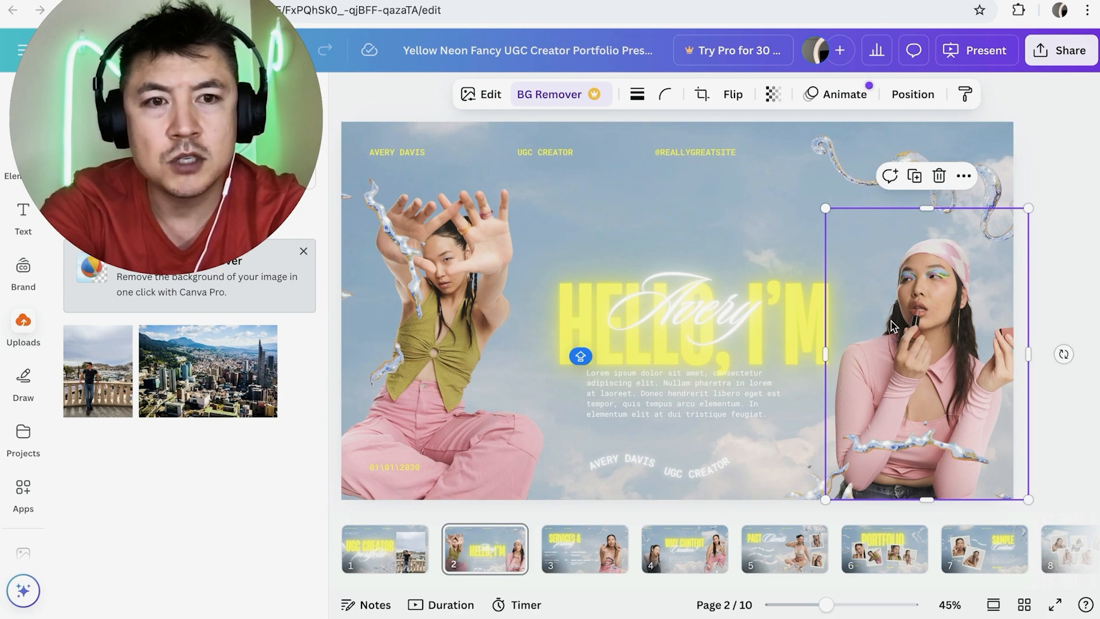
click(89, 372)
drag(227, 388, 888, 364)
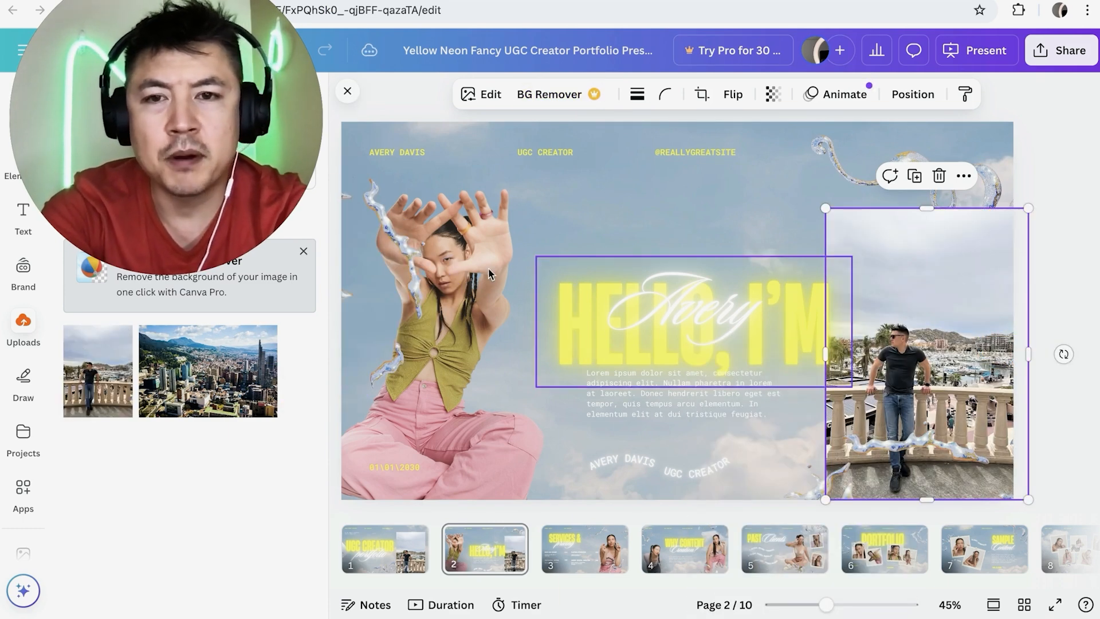
click(423, 331)
drag(97, 371, 424, 356)
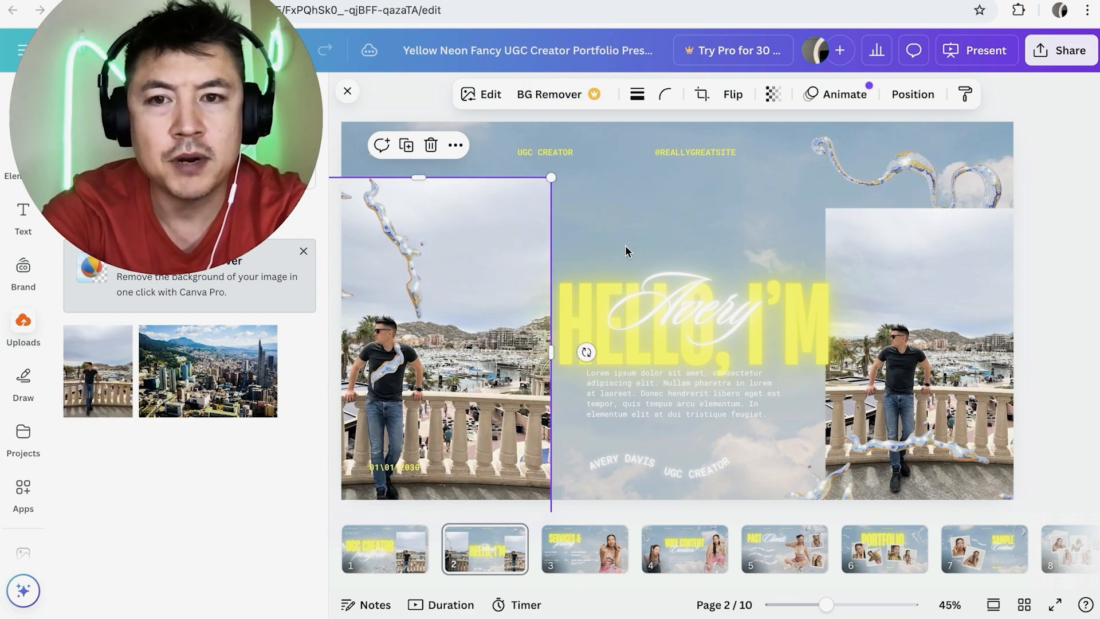
Replace the lorem ipsum paragraph on page 2 with "Ia m the best UGC Creator out there!".
click(642, 392)
double_click(673, 400)
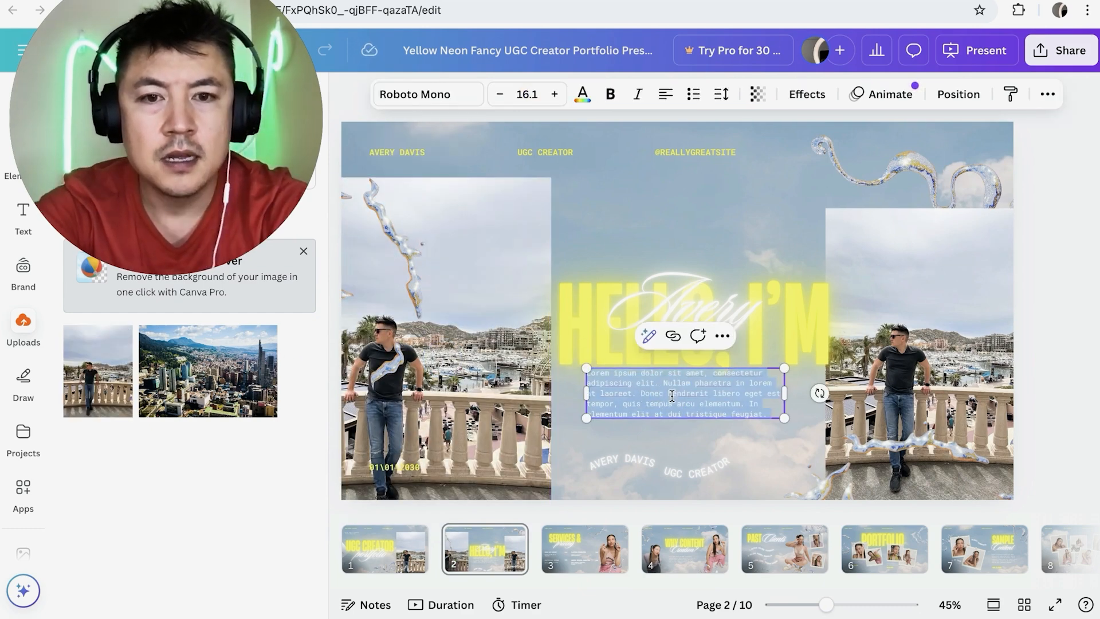
key(BackSpace)
text(I am the best UGC Creator out there!)
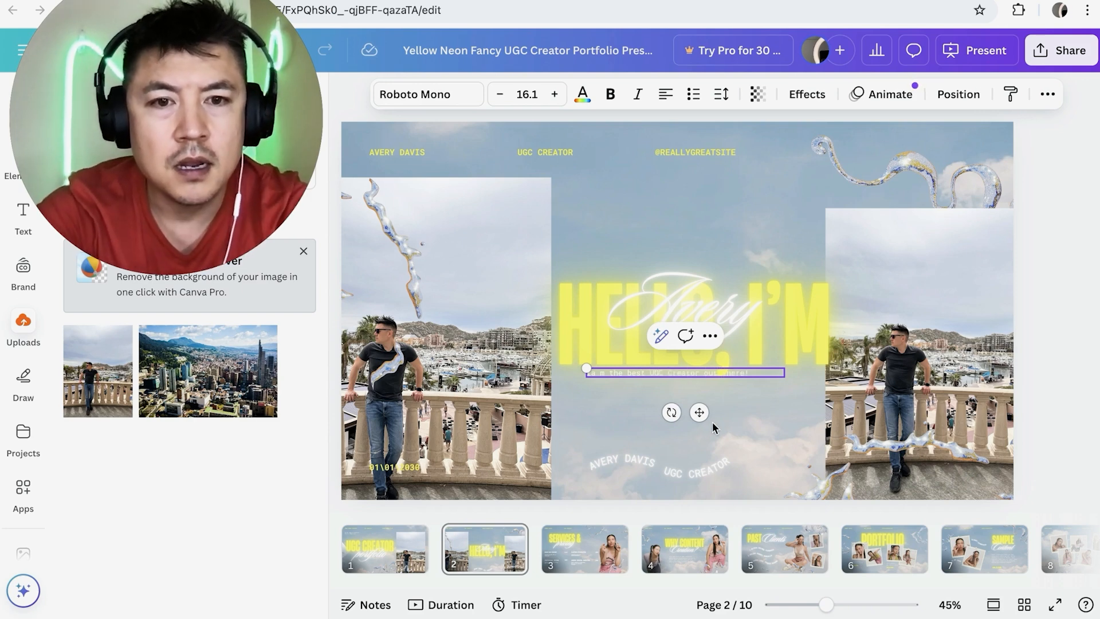
Replace the placeholder name in page 2's curved text and in its large script heading with the creator's first name.
double_click(620, 459)
text(ANTHONY)
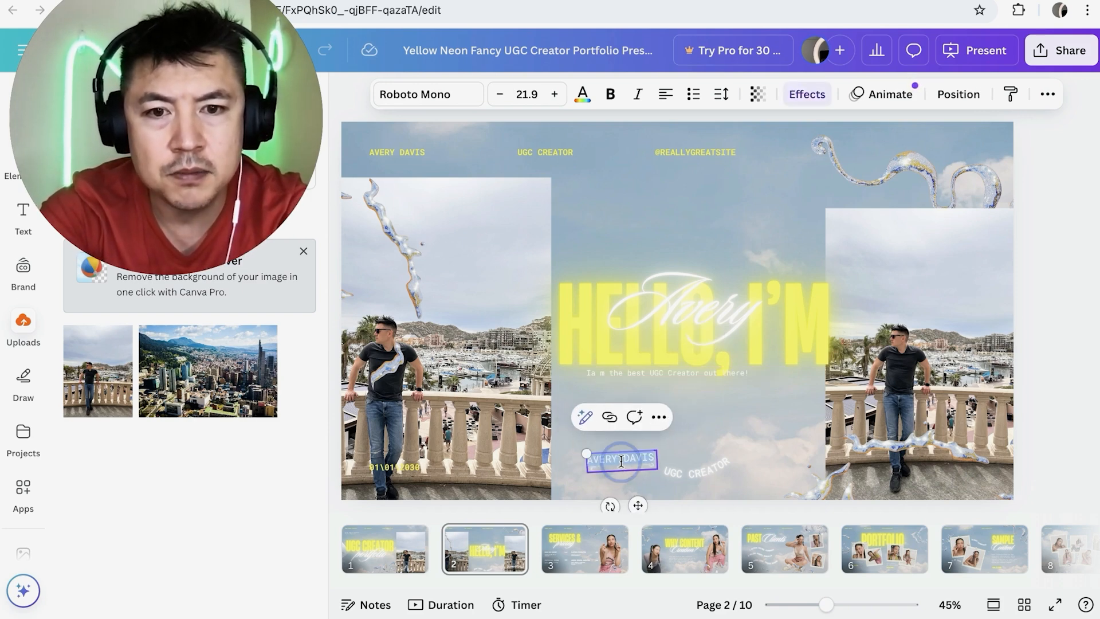
click(662, 446)
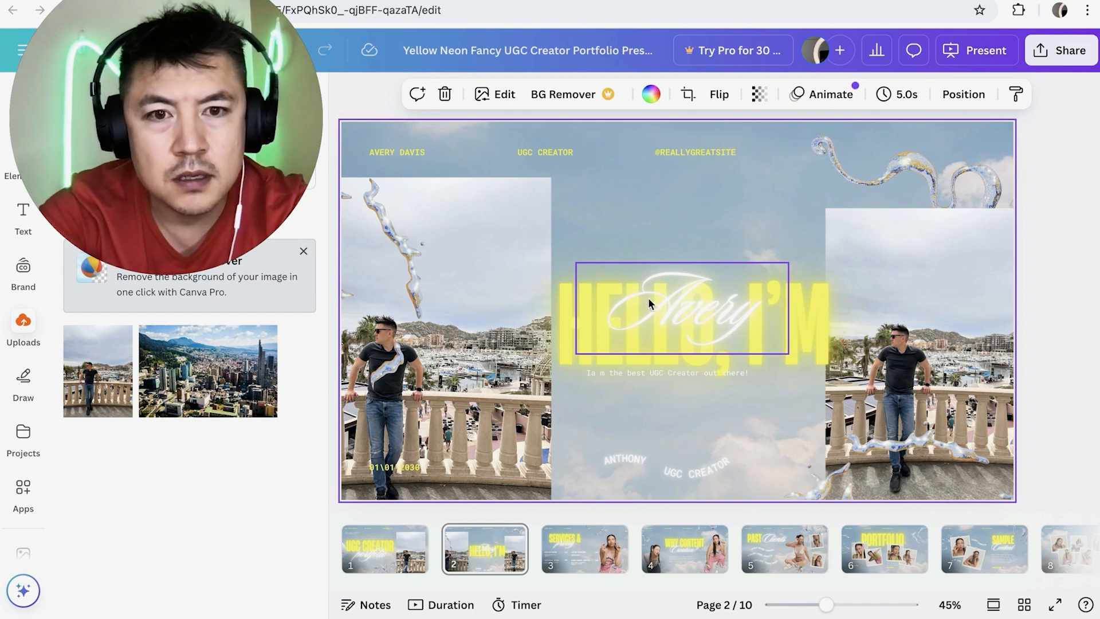
click(695, 310)
double_click(685, 311)
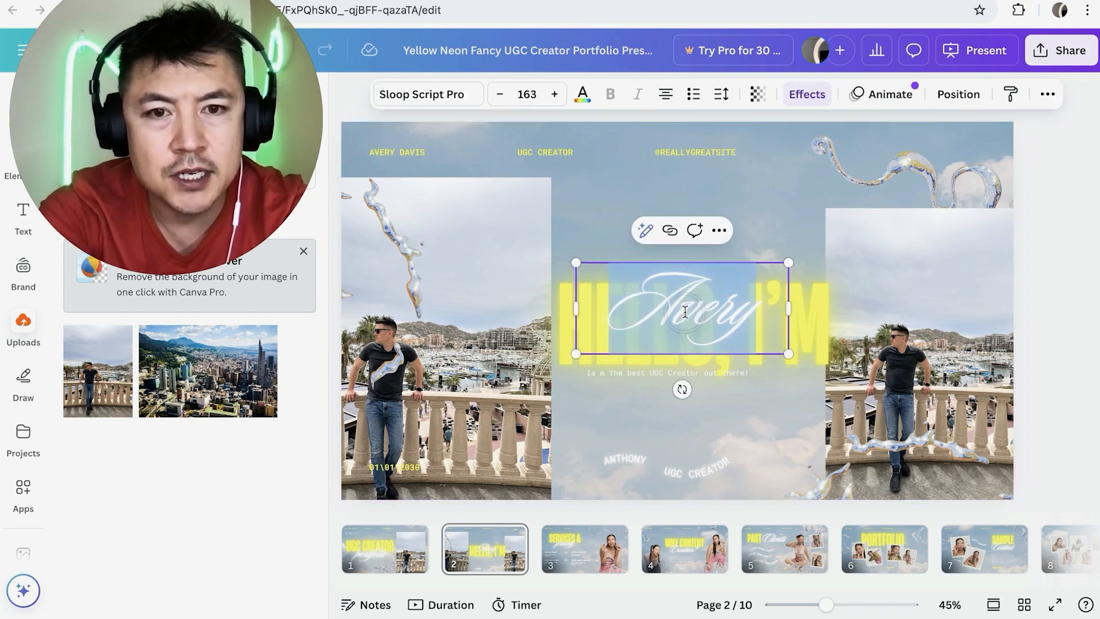
text(Anthony)
click(604, 252)
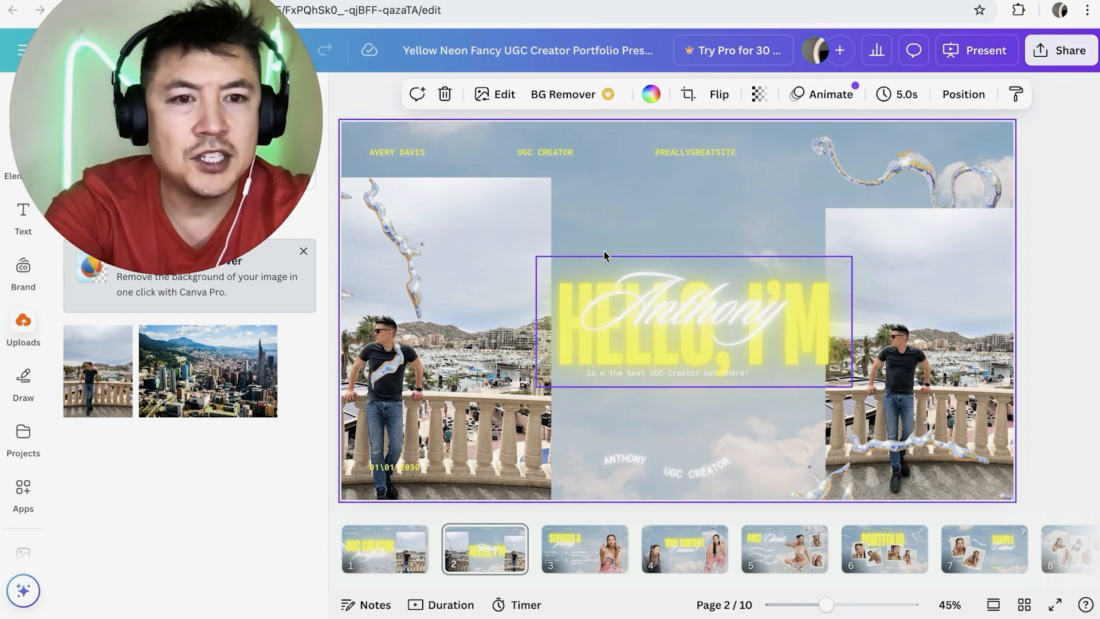
click(410, 153)
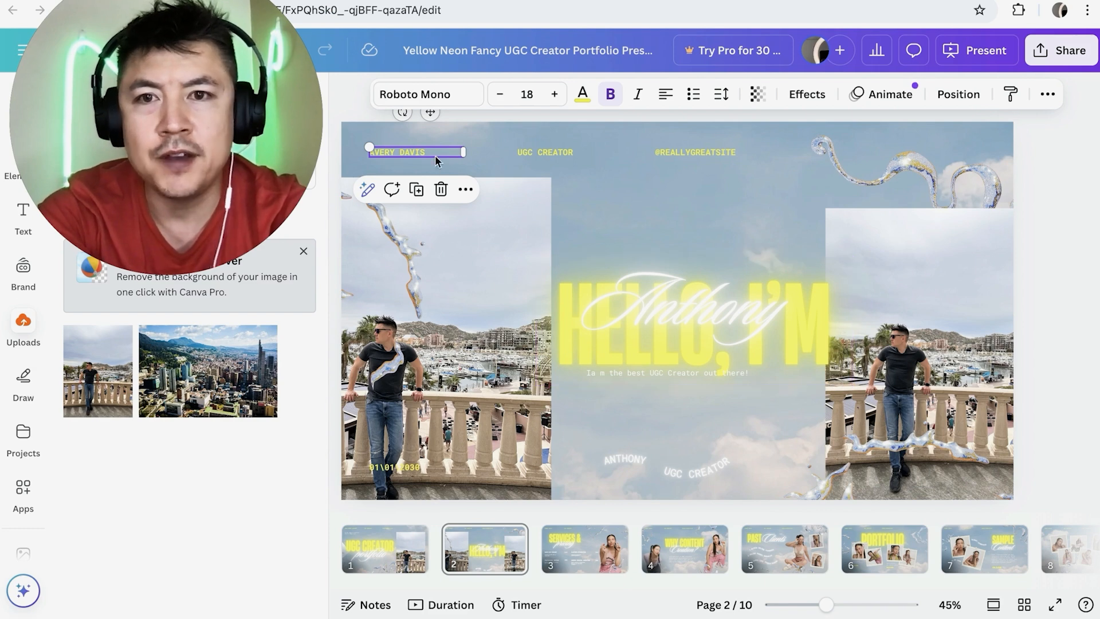
click(412, 152)
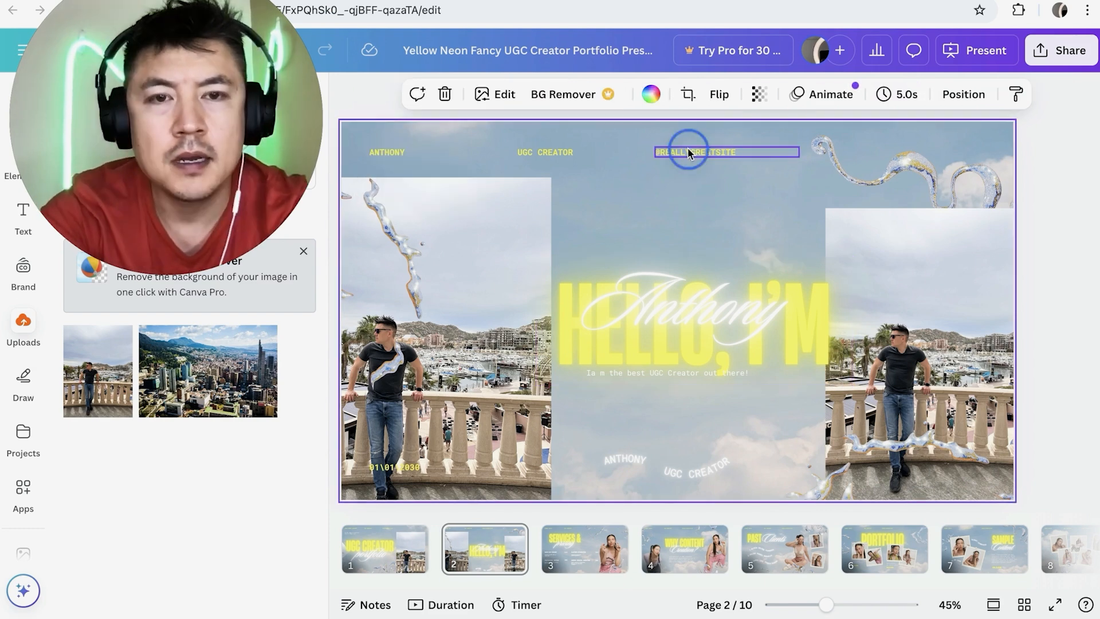
click(689, 152)
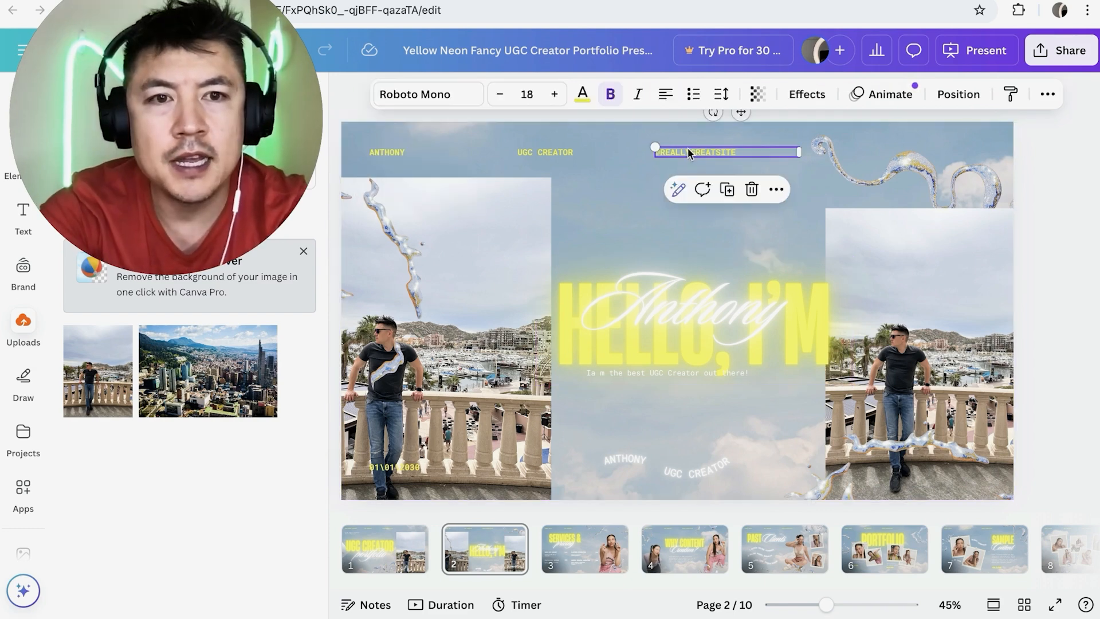
click(668, 222)
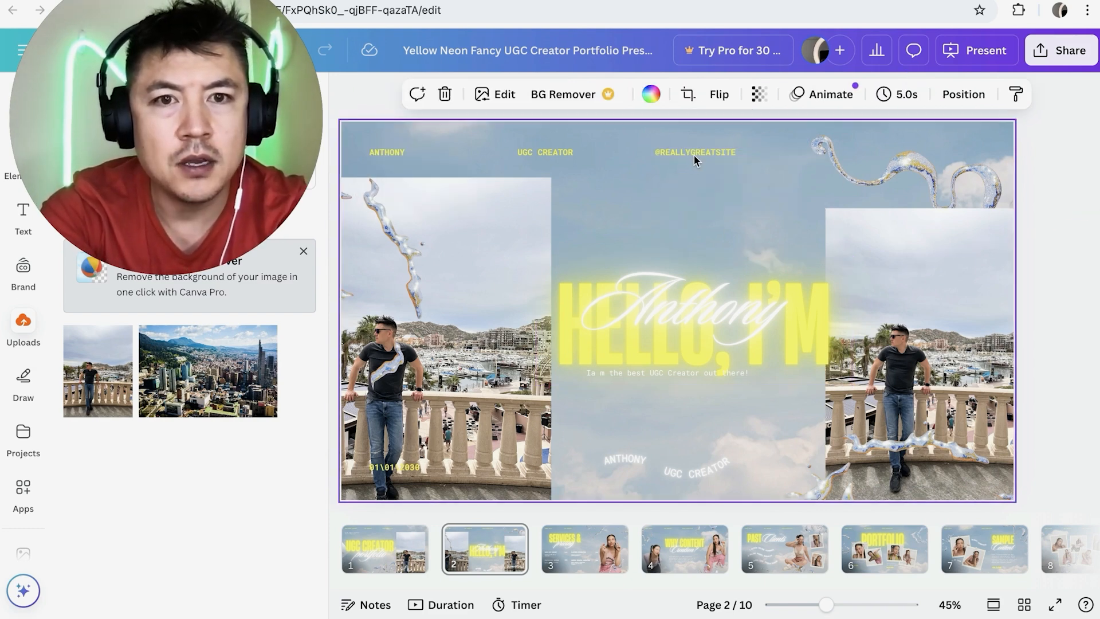
click(702, 151)
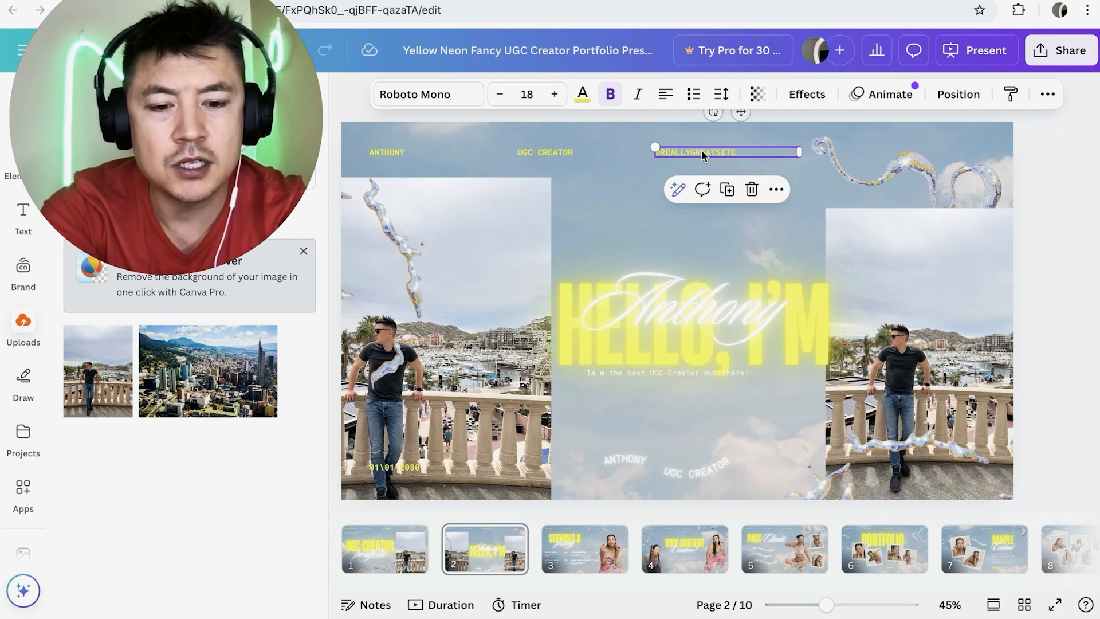
right_click(702, 151)
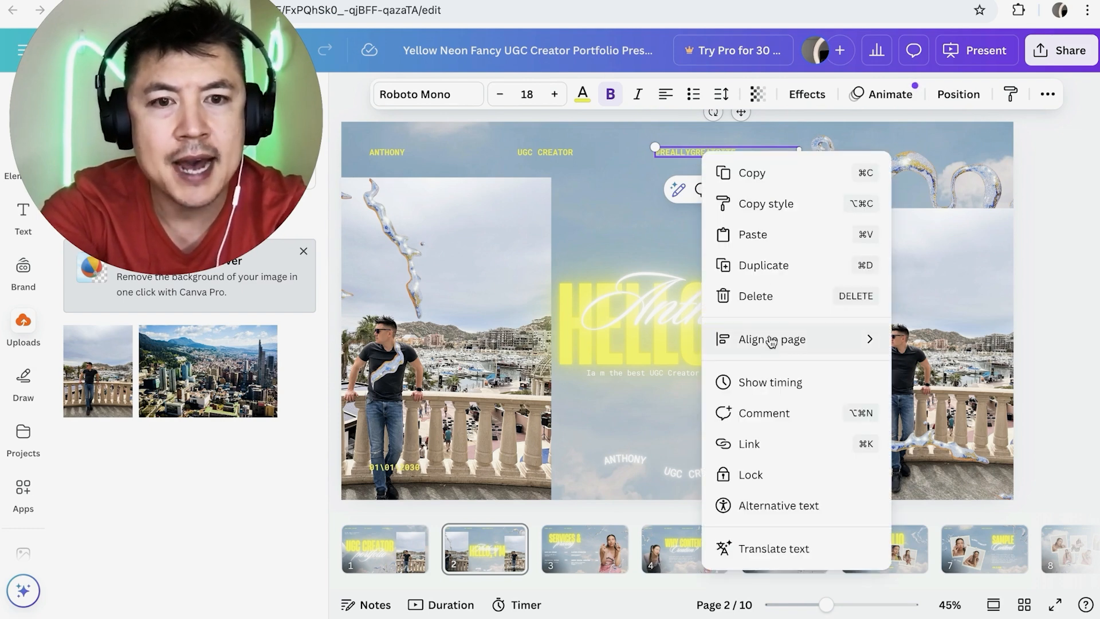
click(758, 294)
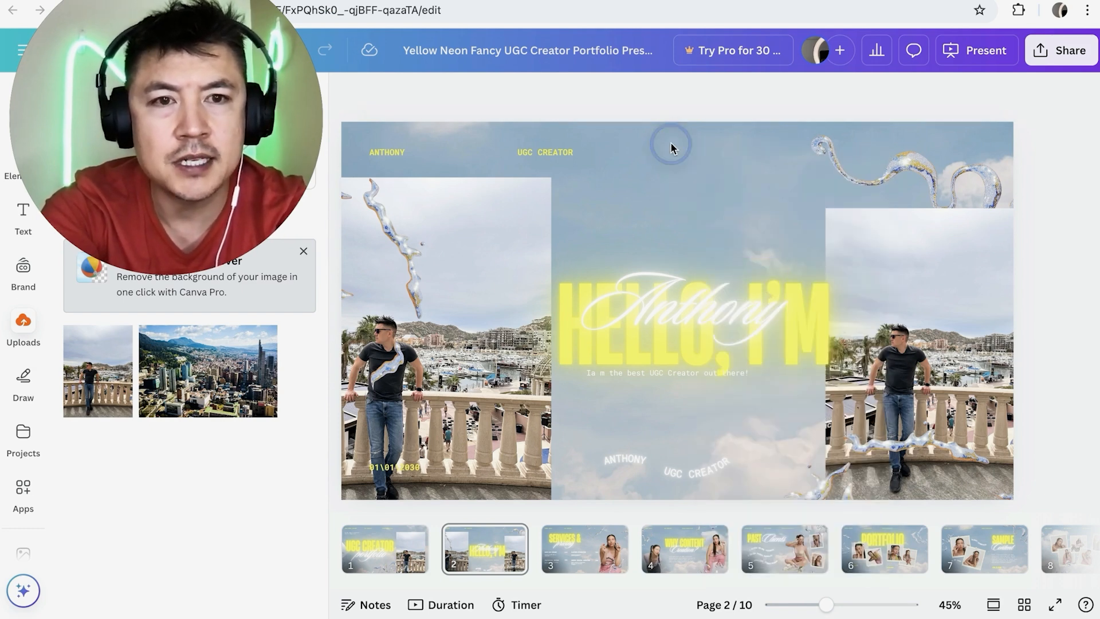
Fill the first photo frame on page 6 with the uploaded 17.3-second gym video, enlarge the frame slightly and play the video.
click(884, 557)
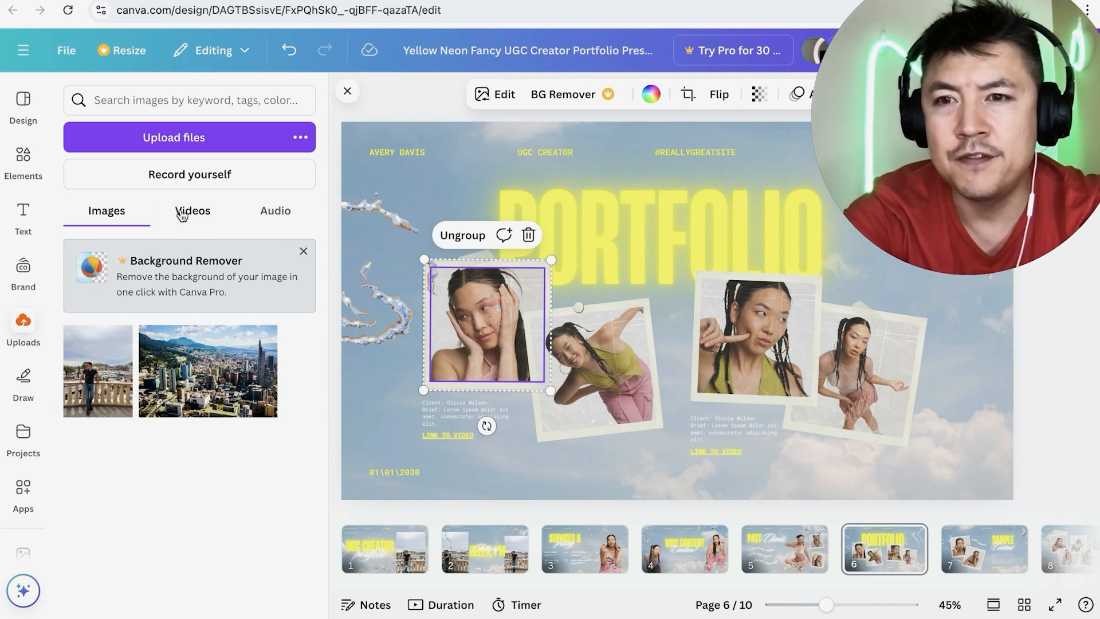
click(194, 212)
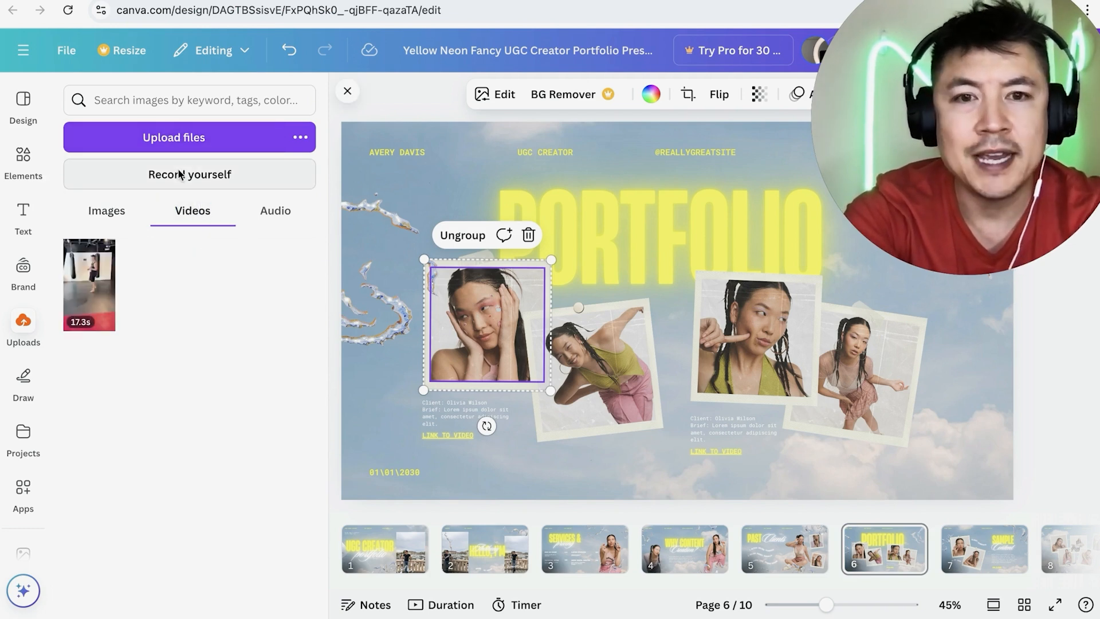
drag(90, 286, 452, 298)
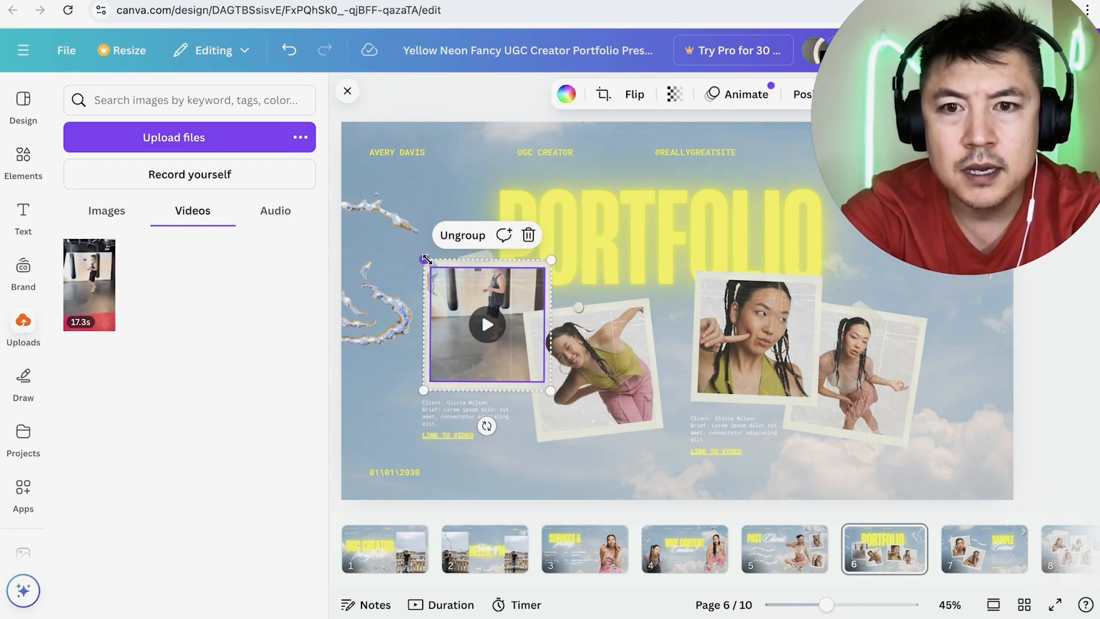
drag(426, 259, 416, 251)
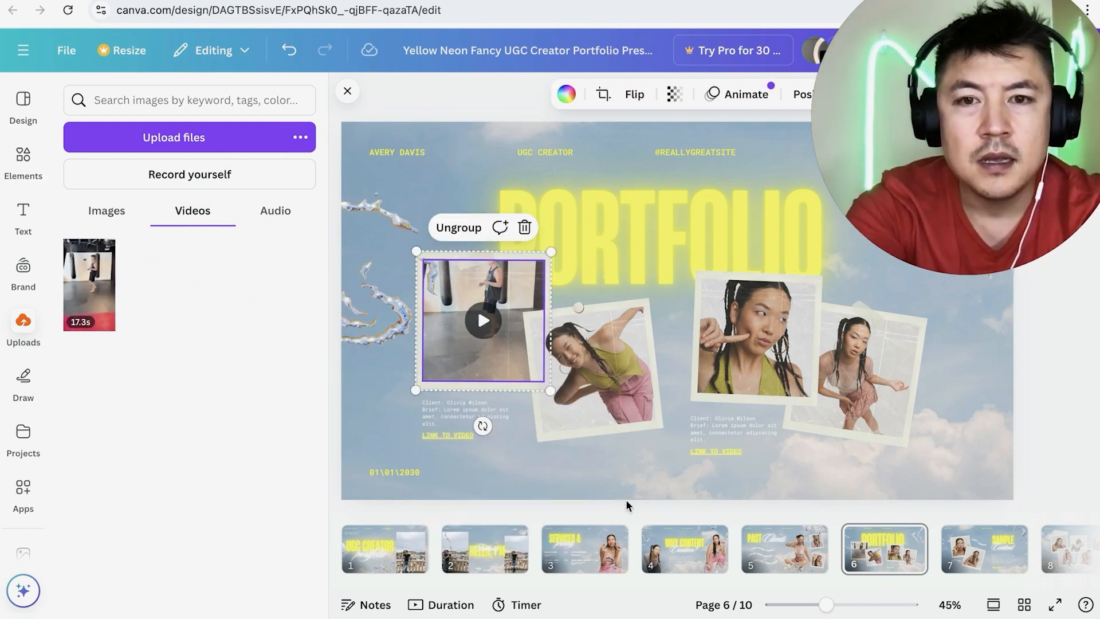
click(491, 324)
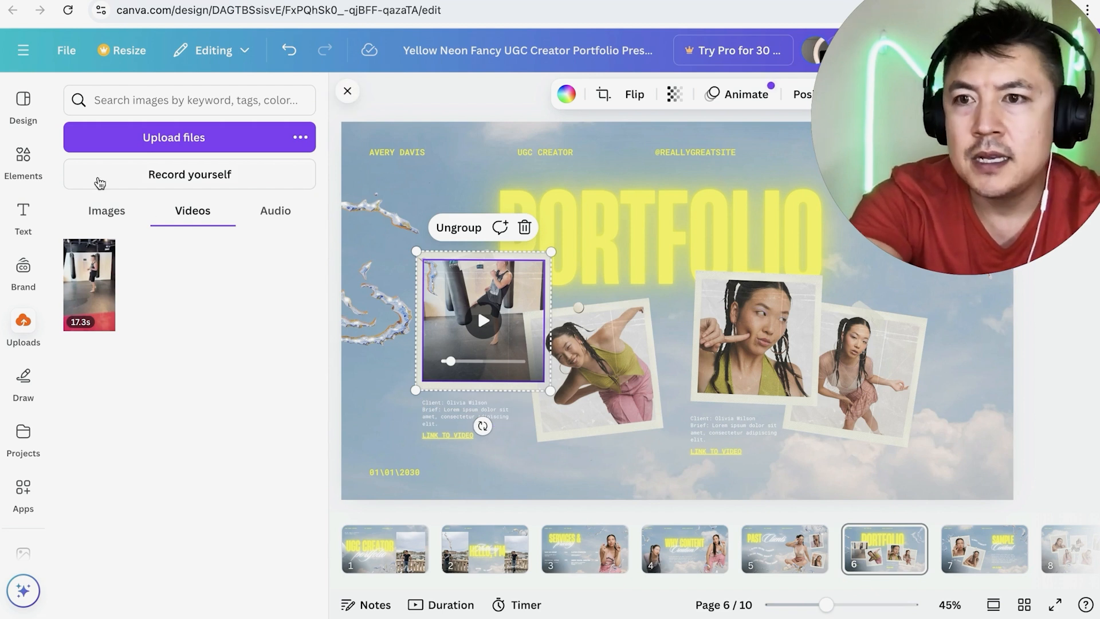
Add a text box reading "YOU WILL NOT REGRET!" below the first LINK TO VIDEO line on page 6.
click(22, 220)
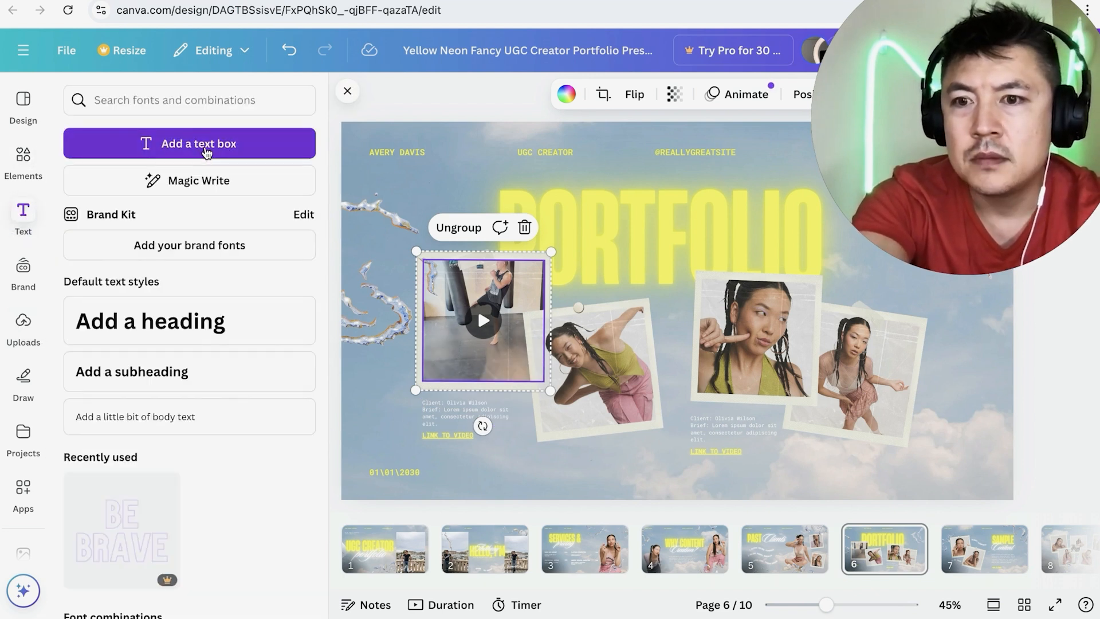
drag(207, 153, 495, 390)
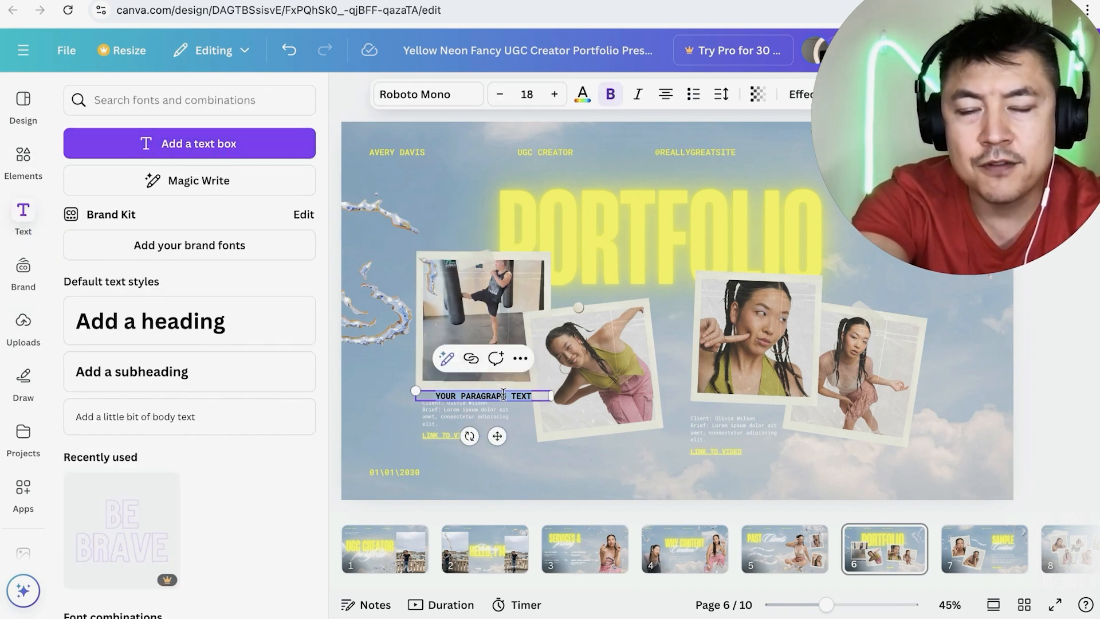
click(541, 408)
click(519, 397)
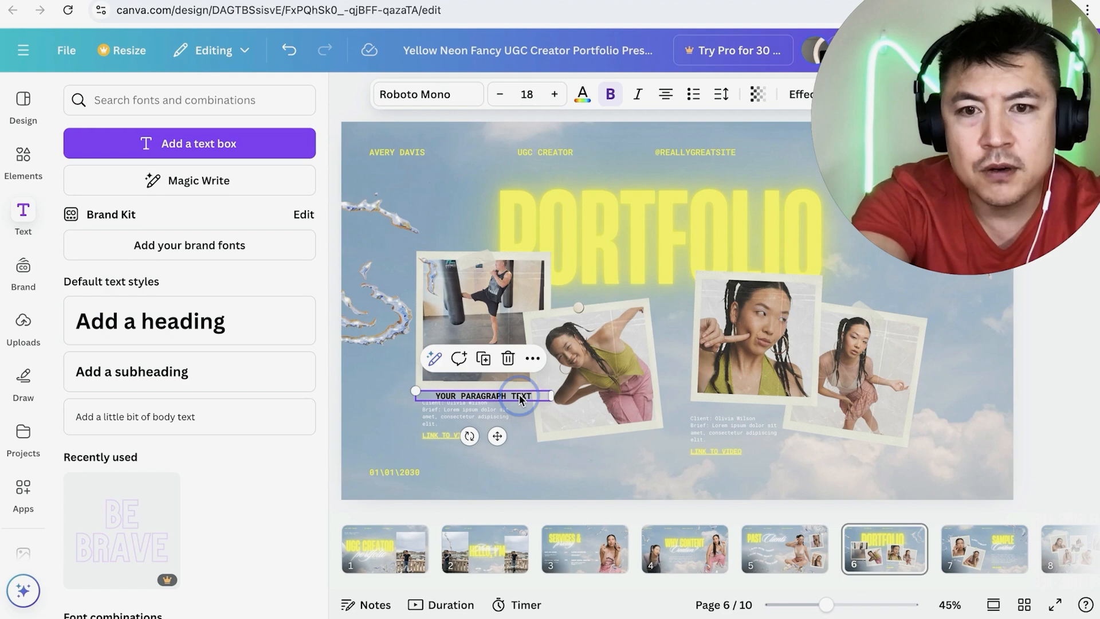
click(529, 428)
drag(516, 397, 507, 452)
double_click(506, 453)
text(YOU WILL NOT REGRET!)
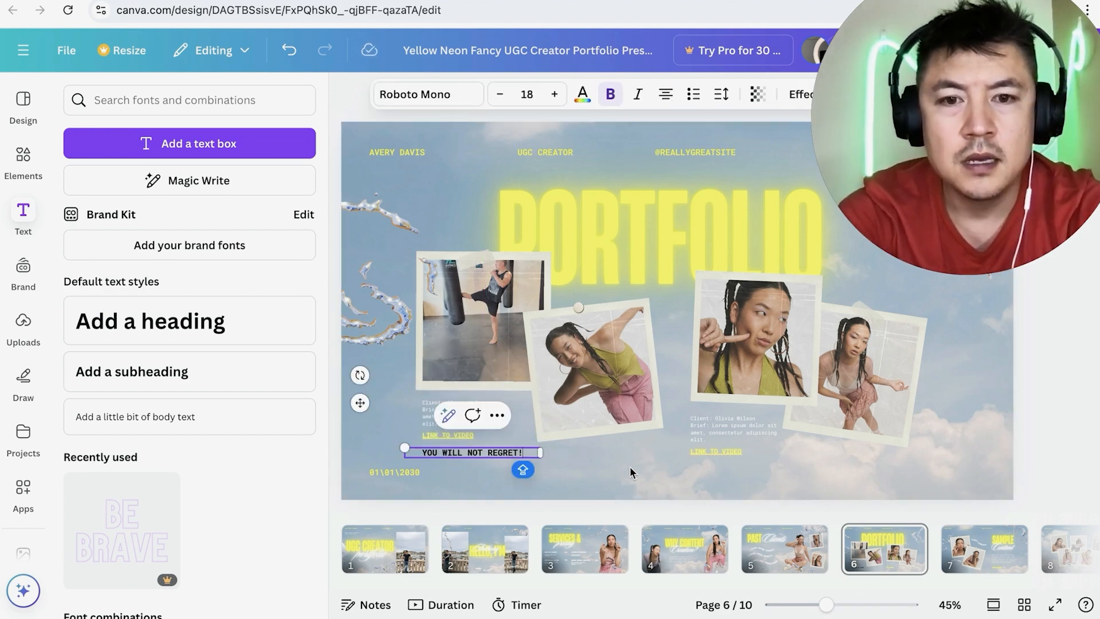
click(631, 471)
Add a black down-arrow shape to page 6, shrink it and place it just above the first photo frame, beside the PORTFOLIO heading.
click(21, 156)
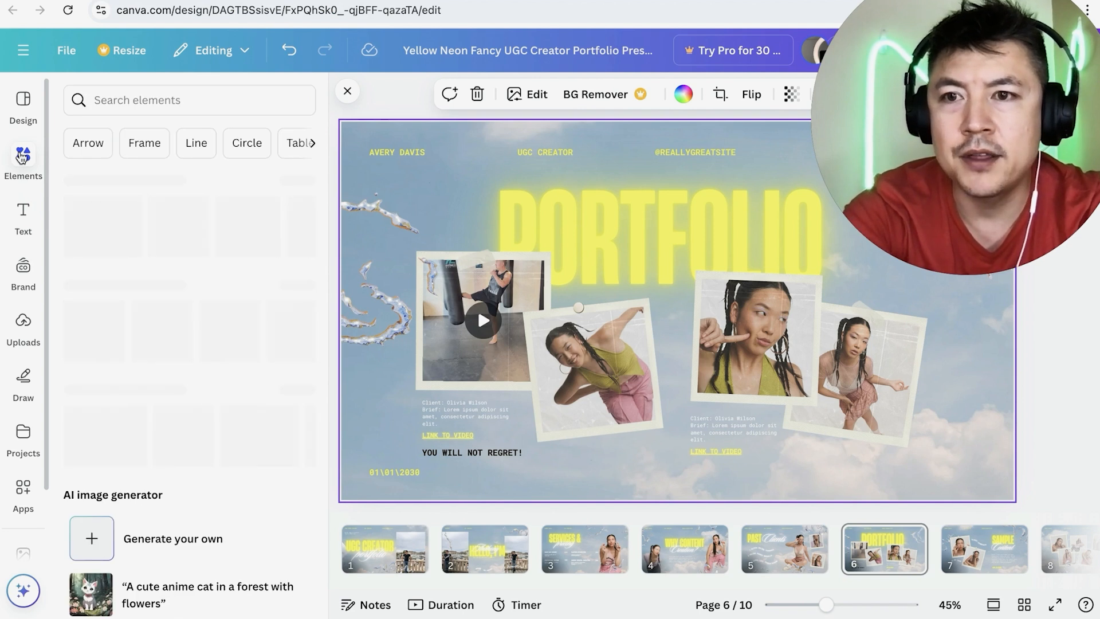
click(89, 143)
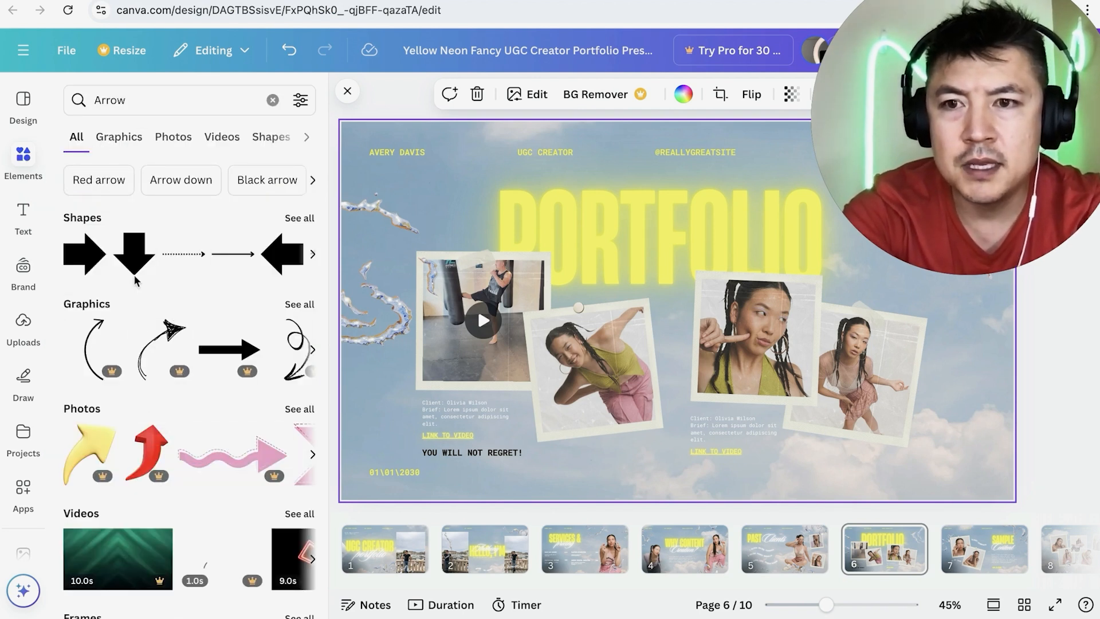
drag(131, 255, 417, 152)
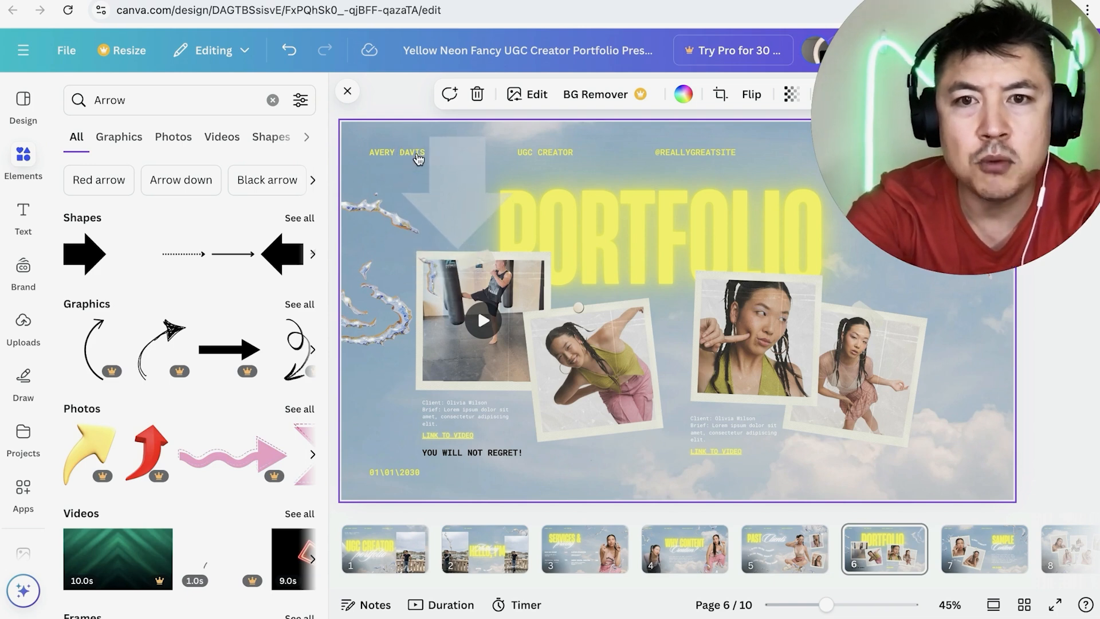
drag(515, 136, 444, 179)
drag(420, 215, 443, 218)
click(535, 246)
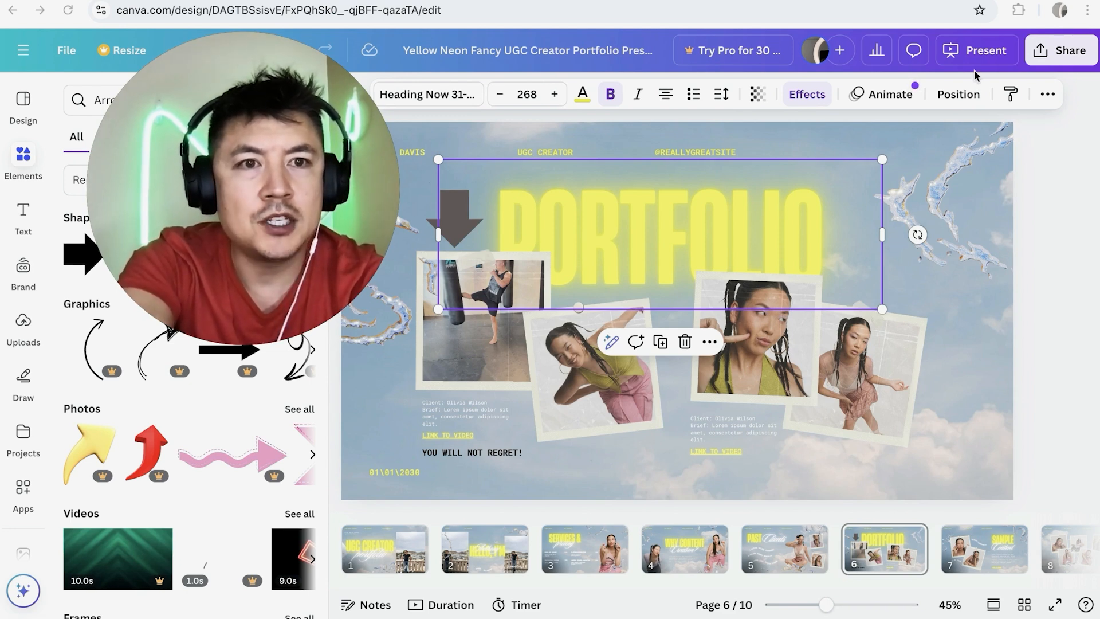
Set the design's collaboration link access to Anyone with the link, with Can edit permission, and copy the link.
click(1062, 51)
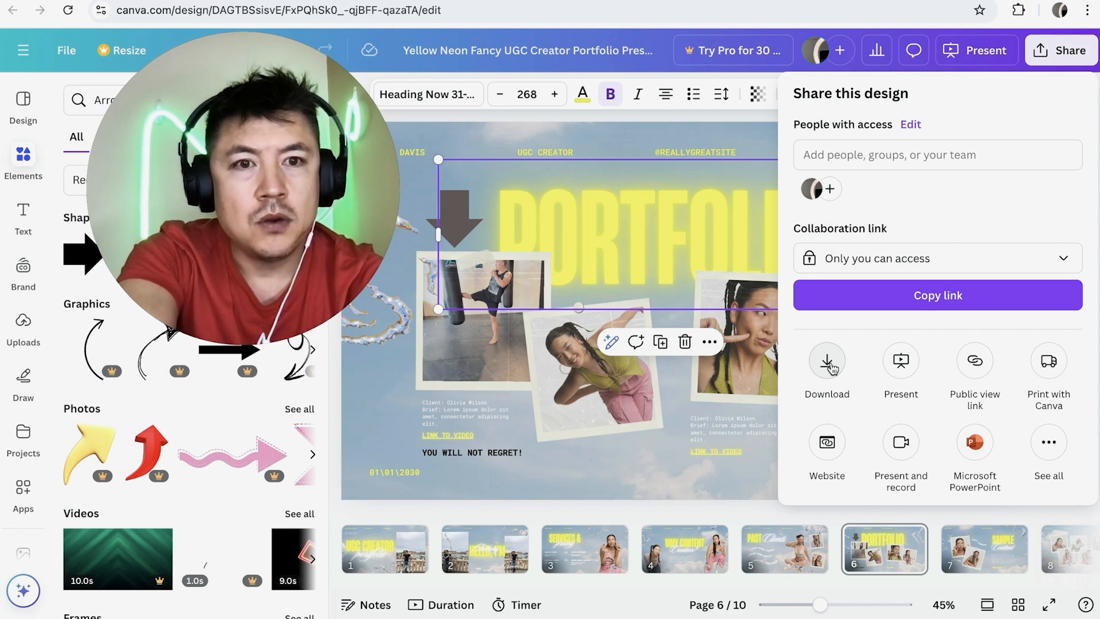
click(944, 300)
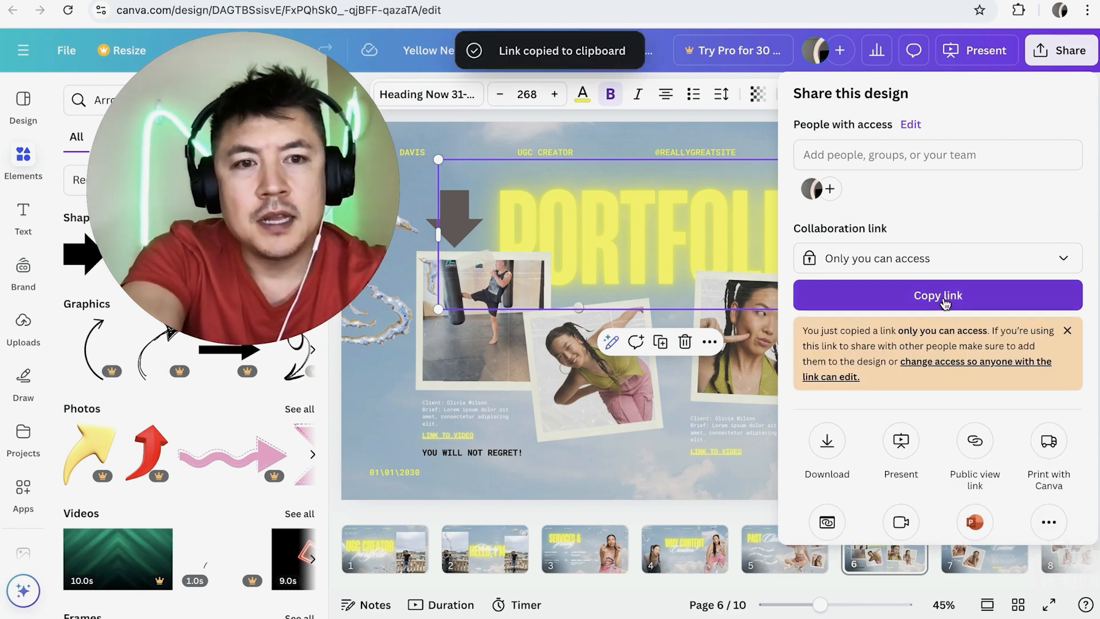
click(1021, 260)
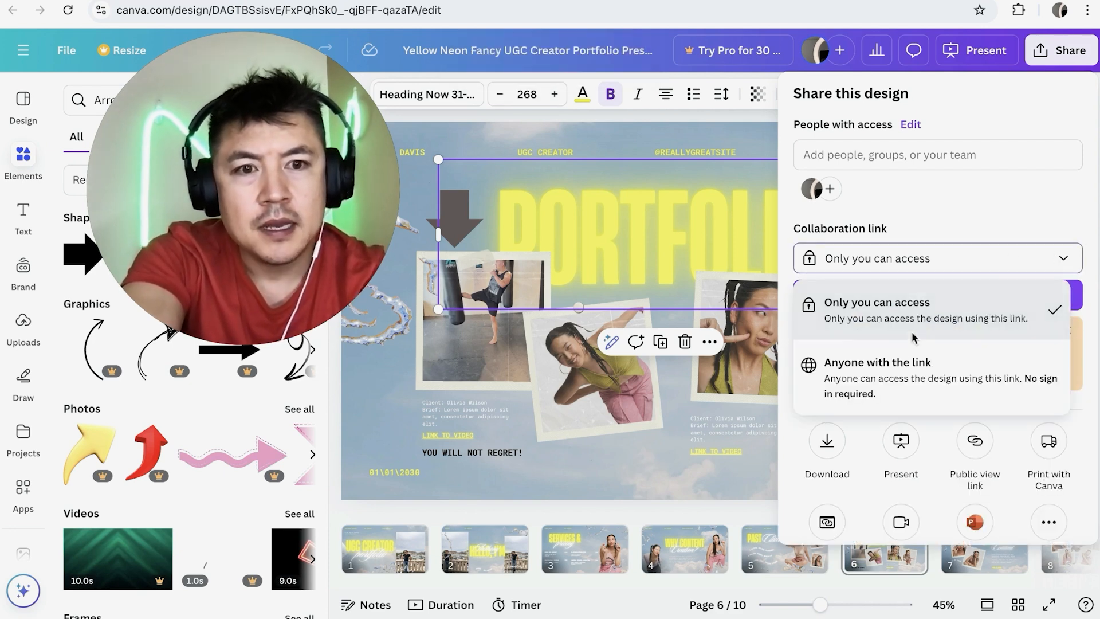
click(864, 366)
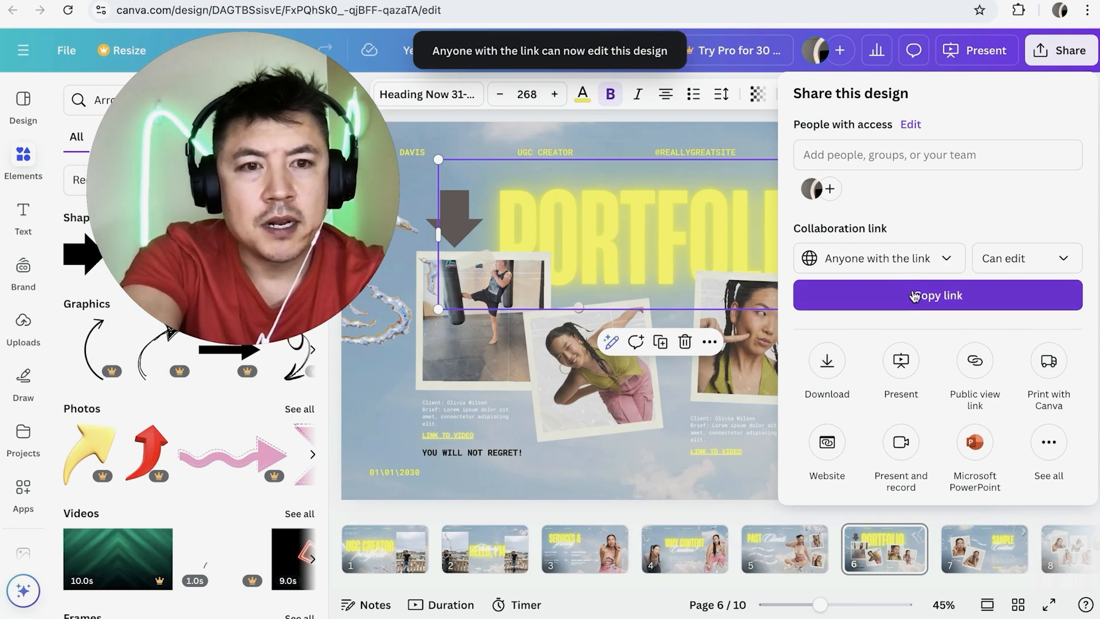
click(914, 297)
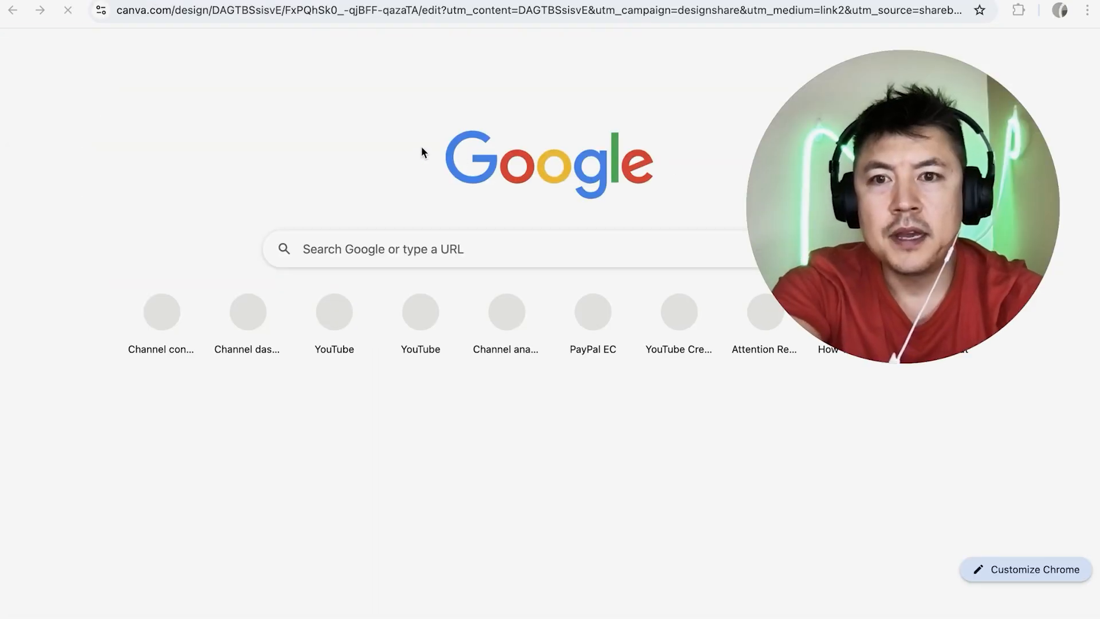
Open the copied share link in a new browser tab and check the shared portfolio's pages 2, 3, 4 and 7.
key(Return)
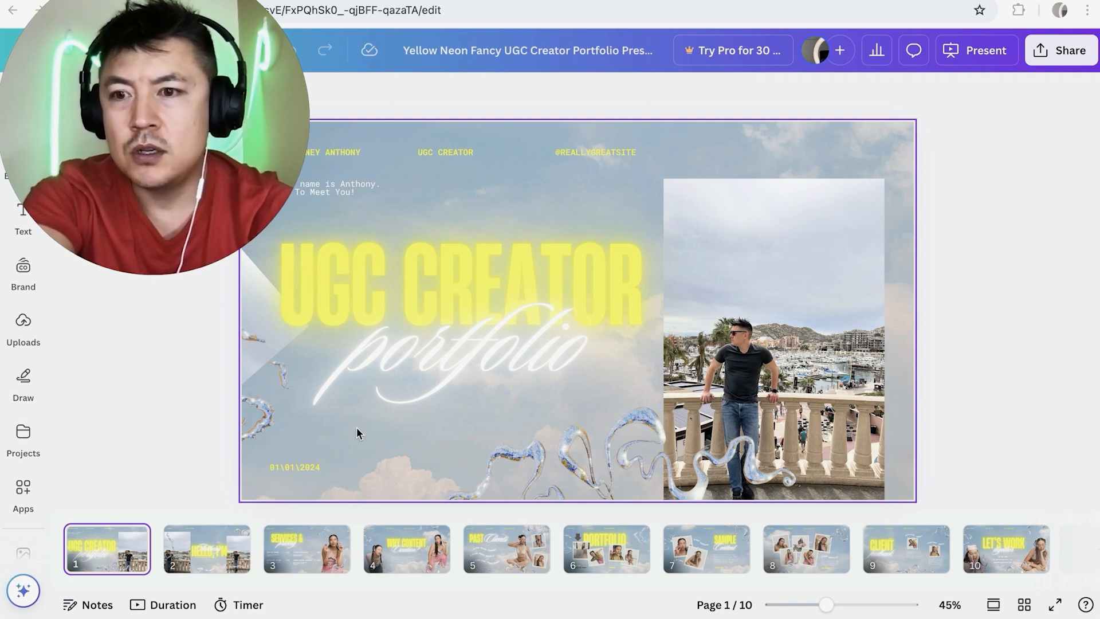
click(228, 552)
click(304, 550)
click(407, 548)
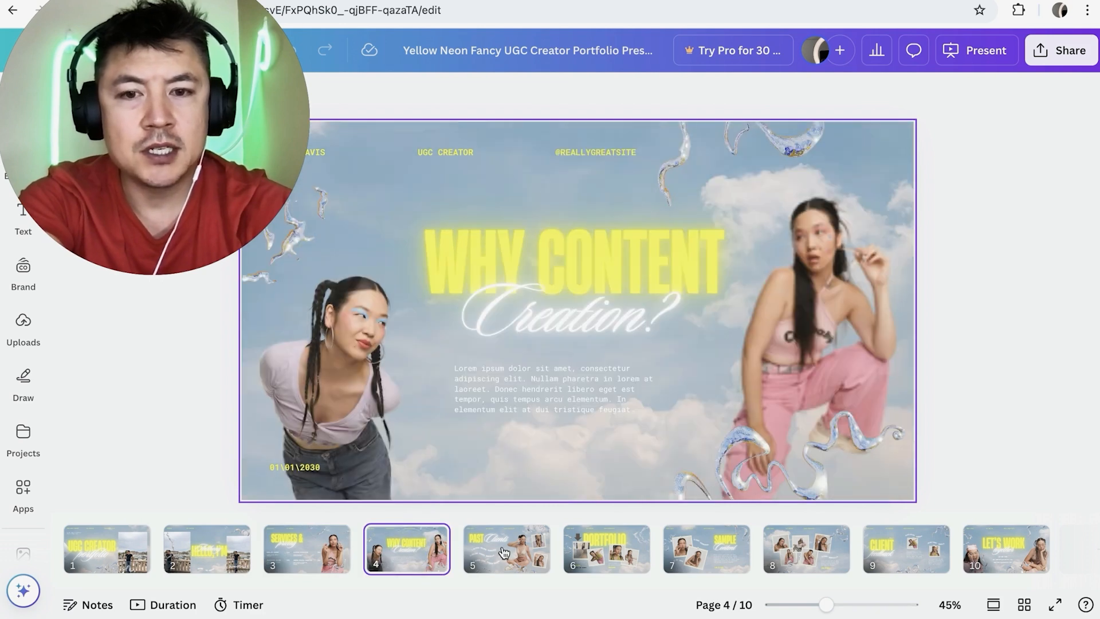
click(706, 549)
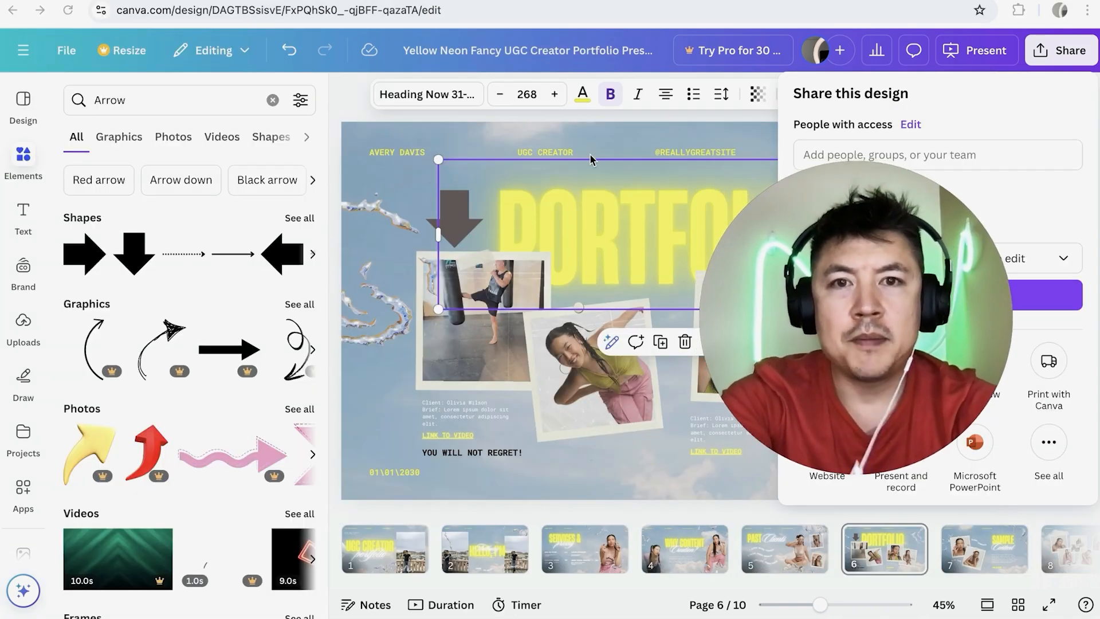
In the original design, replace the title with "MAKE MONEY" followed by the creator's first name.
click(505, 51)
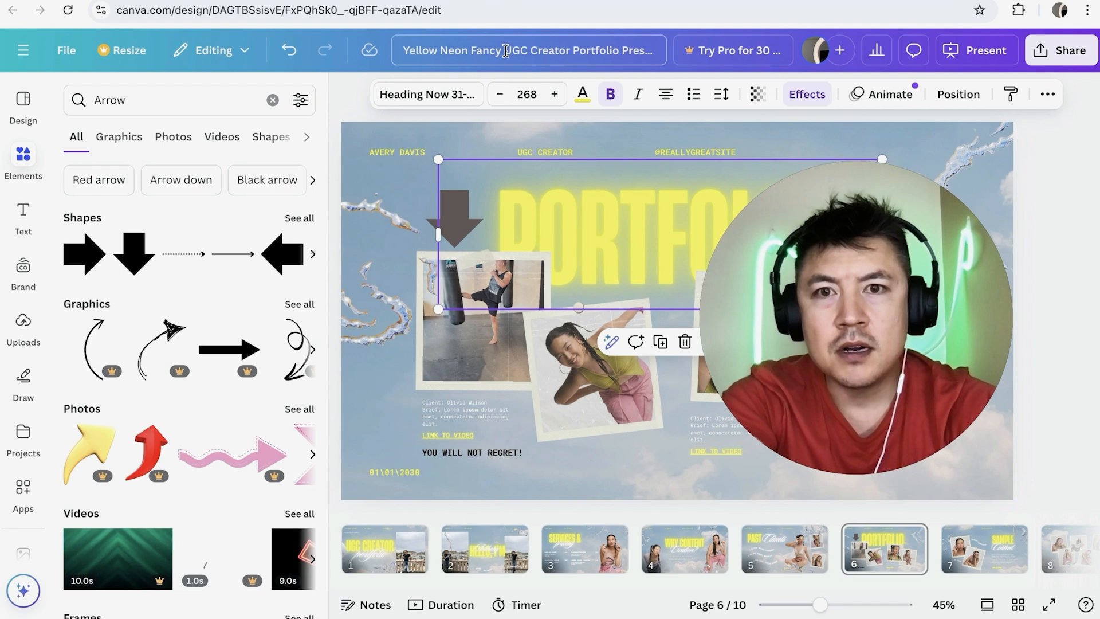
click(474, 52)
text(M)
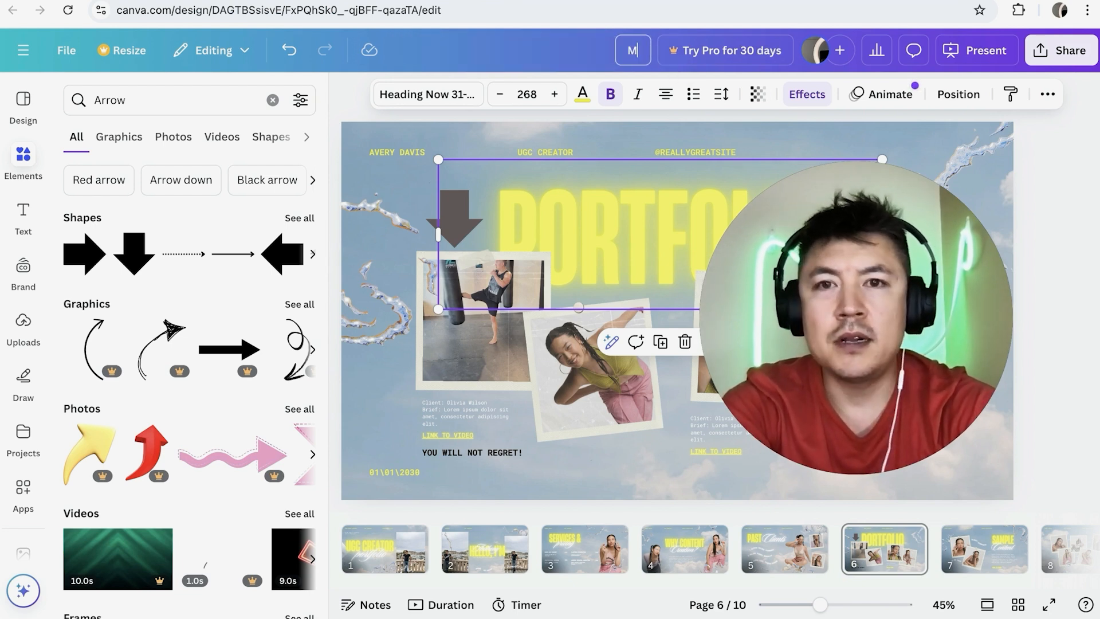
text(AKE MONEY ANTHONY)
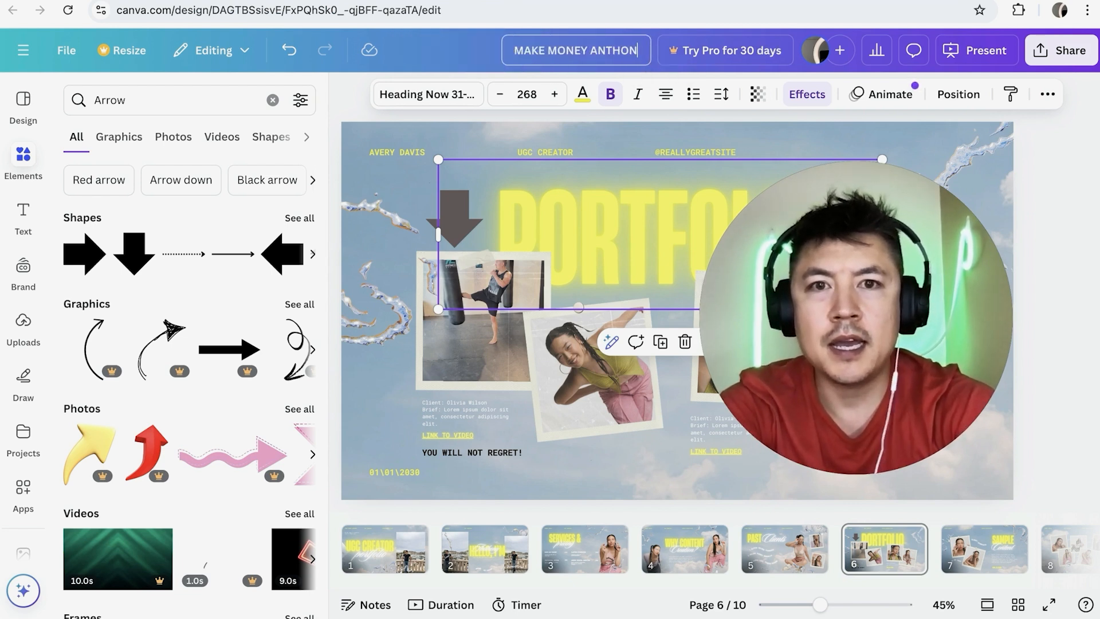